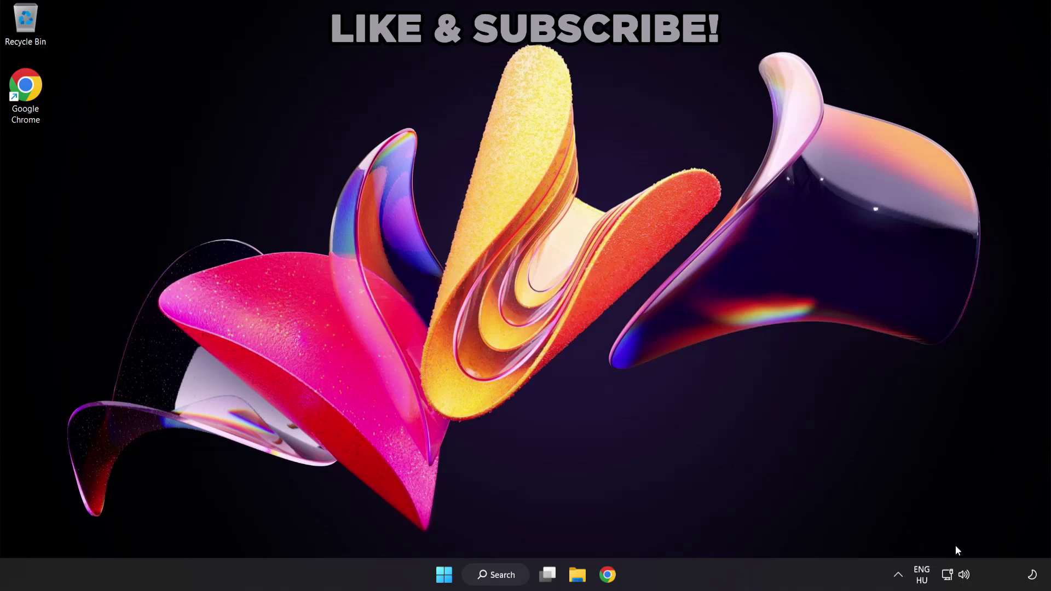
Step: Switch the Quick Settings audio output from CABLE Input to Speakers (High Definition Audio Device)
{"action": "left_click", "coordinate": [965, 578]}
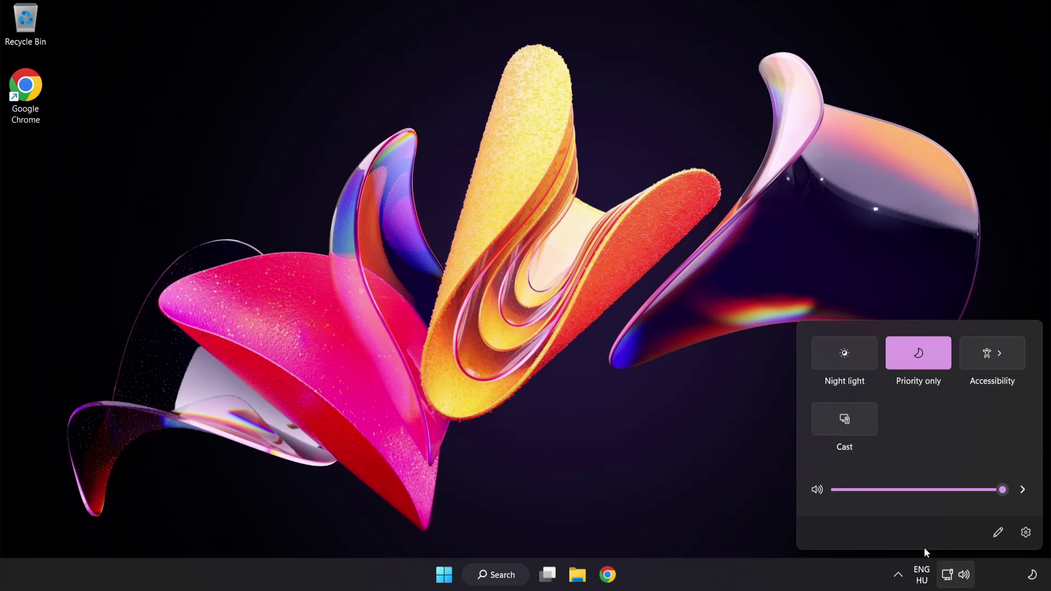
{"action": "left_click", "coordinate": [1021, 491]}
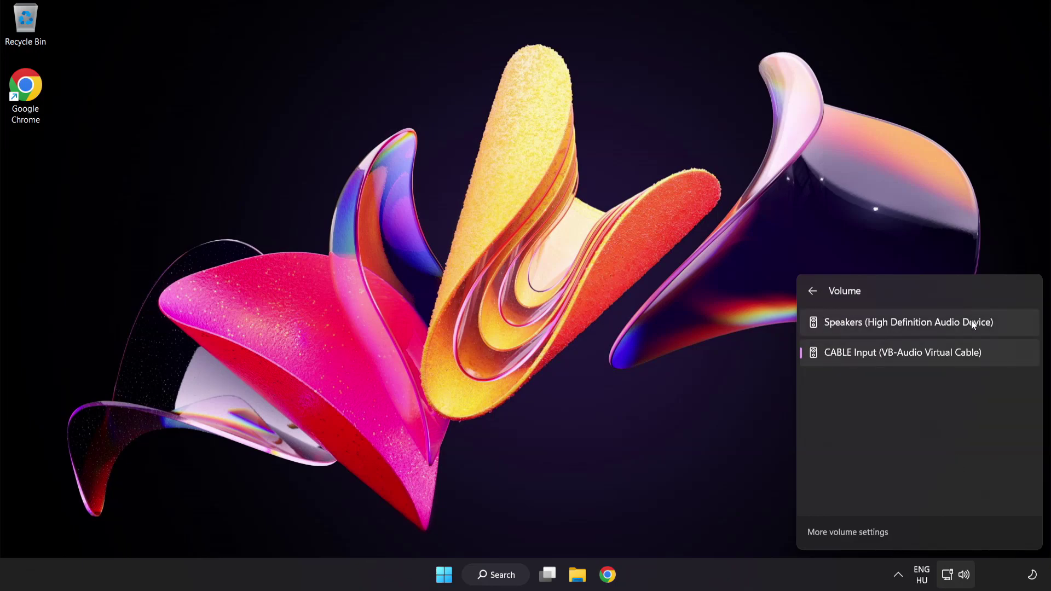
{"action": "left_click", "coordinate": [1004, 326]}
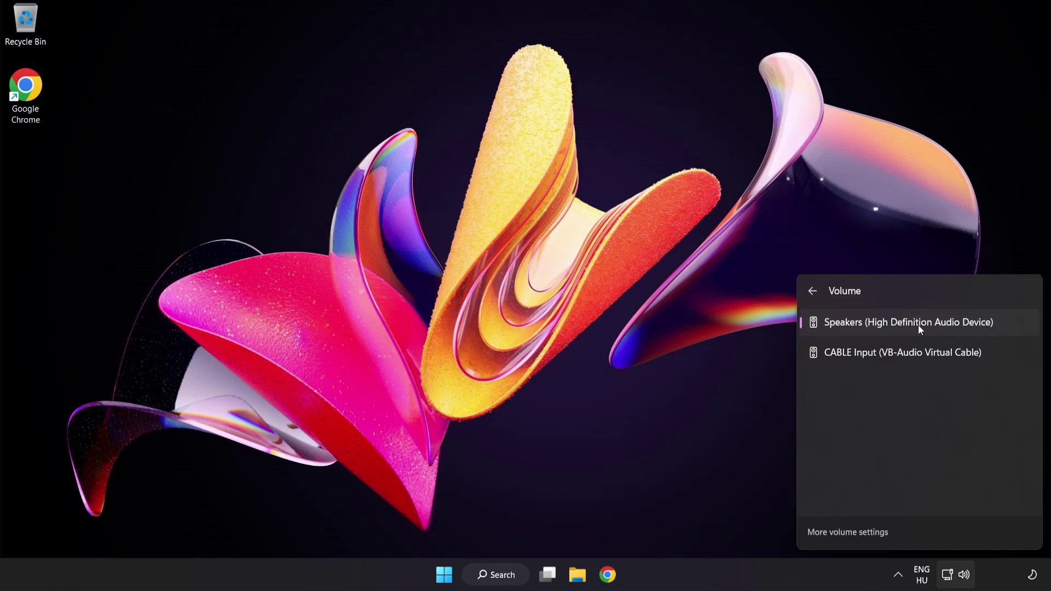
{"action": "left_click", "coordinate": [503, 288]}
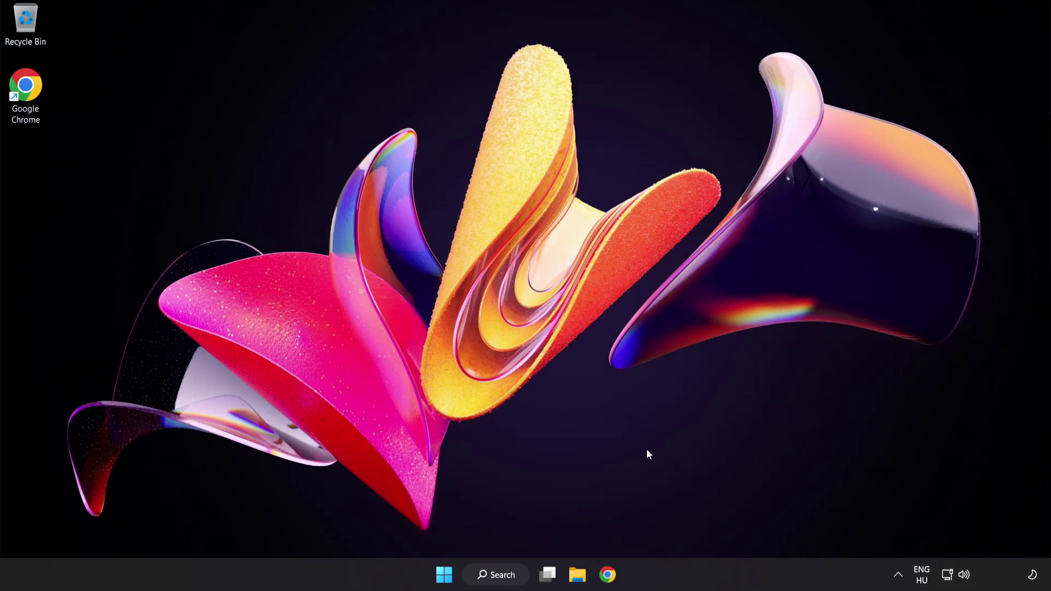
Step: Reset all sound devices and app volumes to recommended defaults in the Volume mixer, then close Settings
{"action": "right_click", "coordinate": [965, 577]}
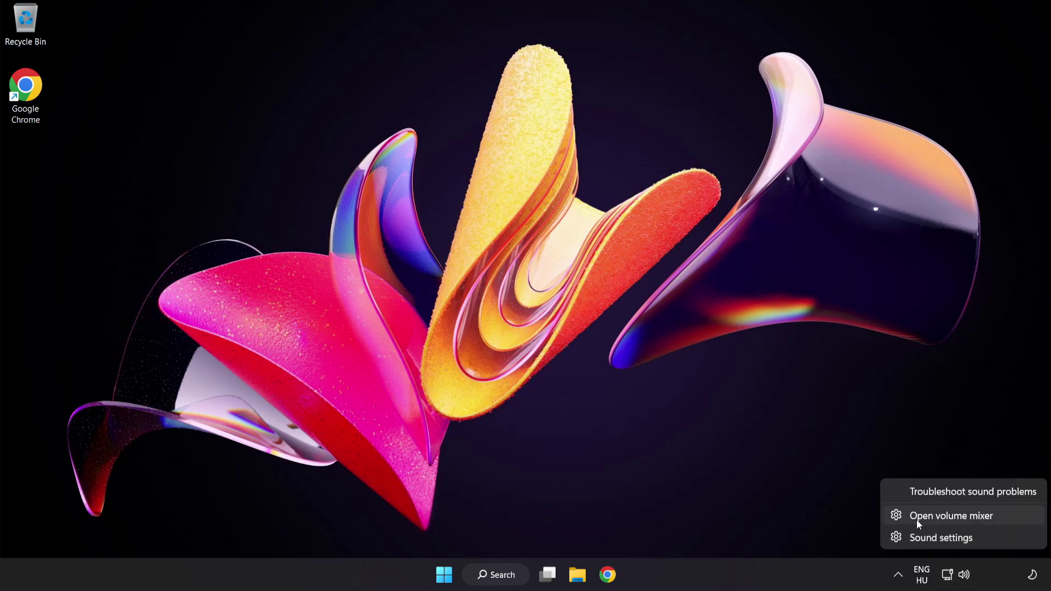
{"action": "left_click", "coordinate": [1008, 517]}
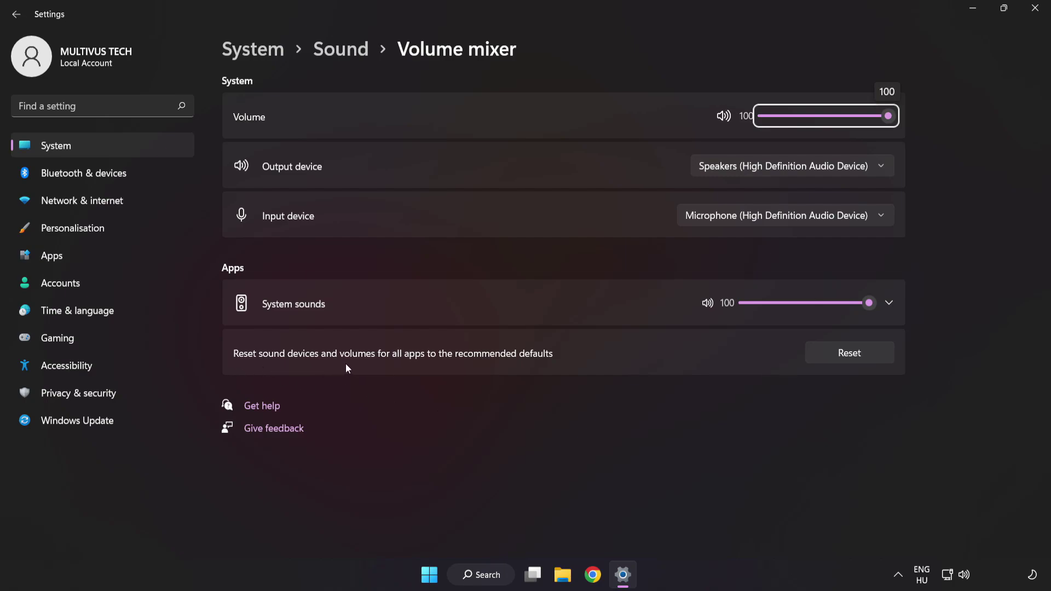
{"action": "left_click", "coordinate": [871, 360]}
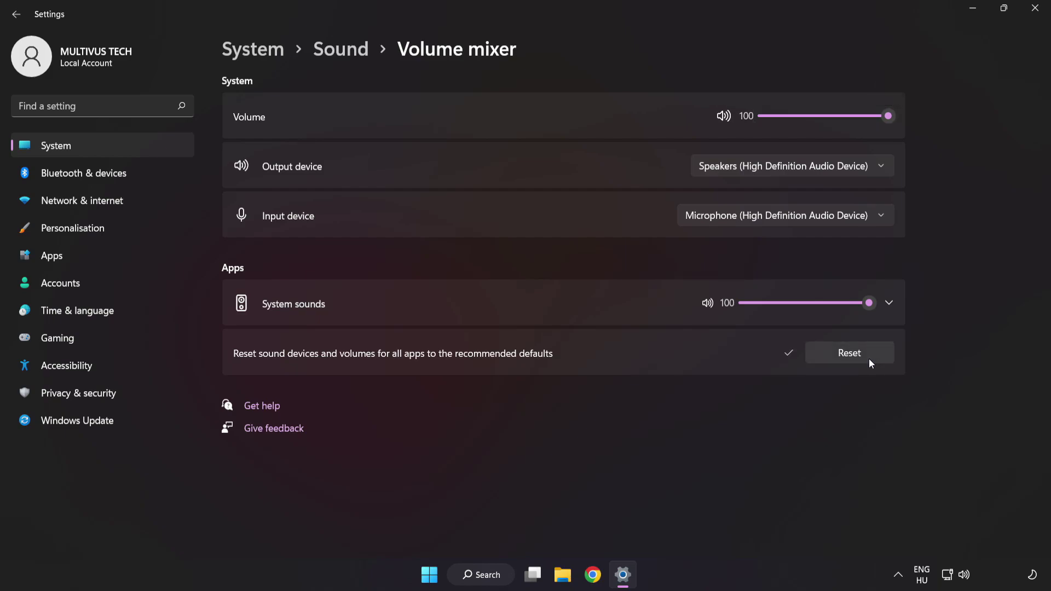
{"action": "left_click", "coordinate": [1035, 11]}
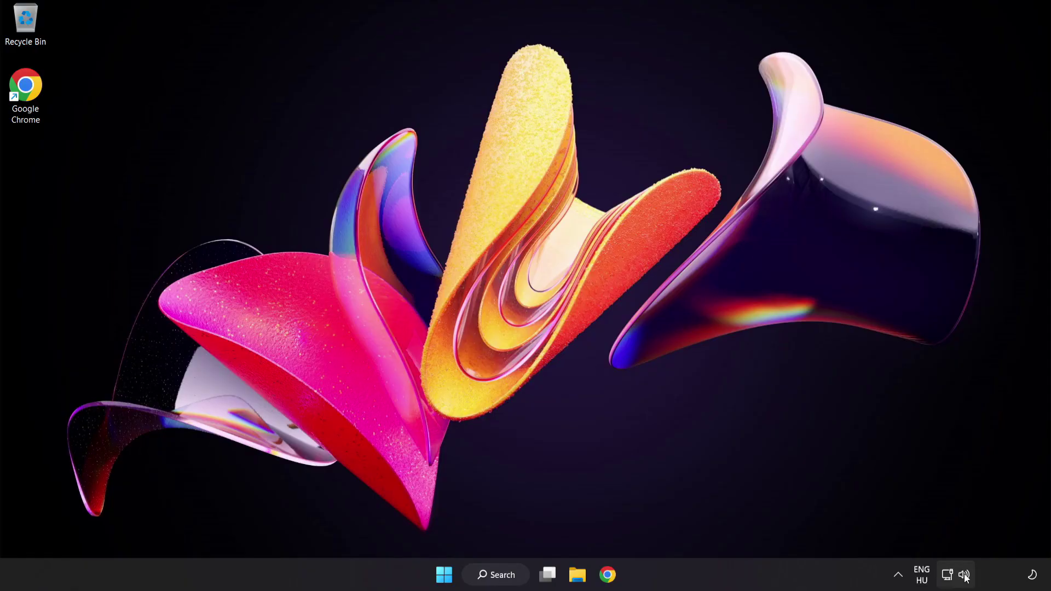
Step: Open System > Sound settings, leave master volume at 100, and scroll down to the Advanced section
{"action": "right_click", "coordinate": [964, 575]}
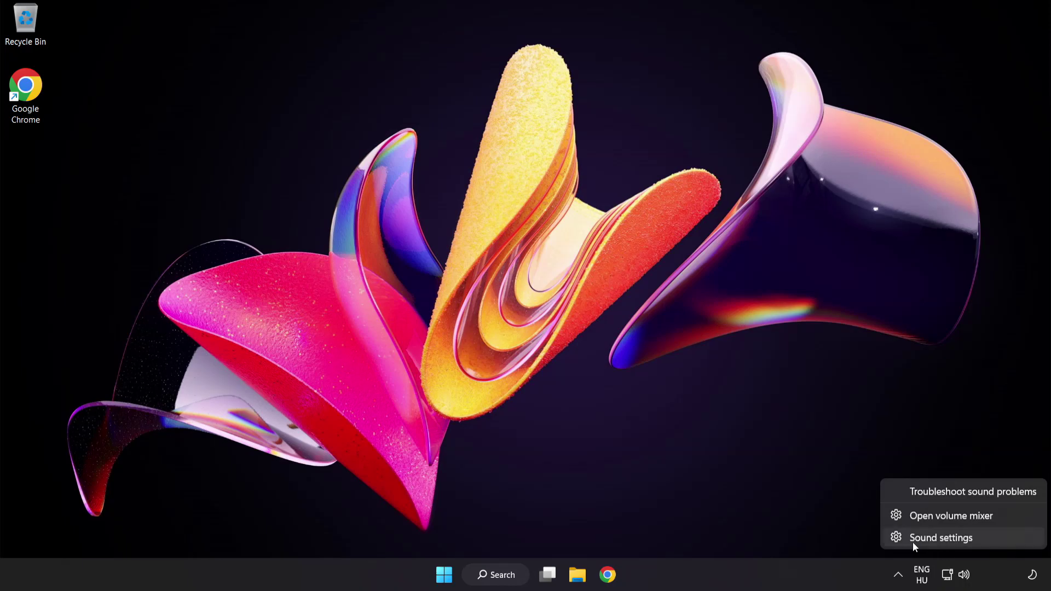
{"action": "left_click", "coordinate": [976, 540]}
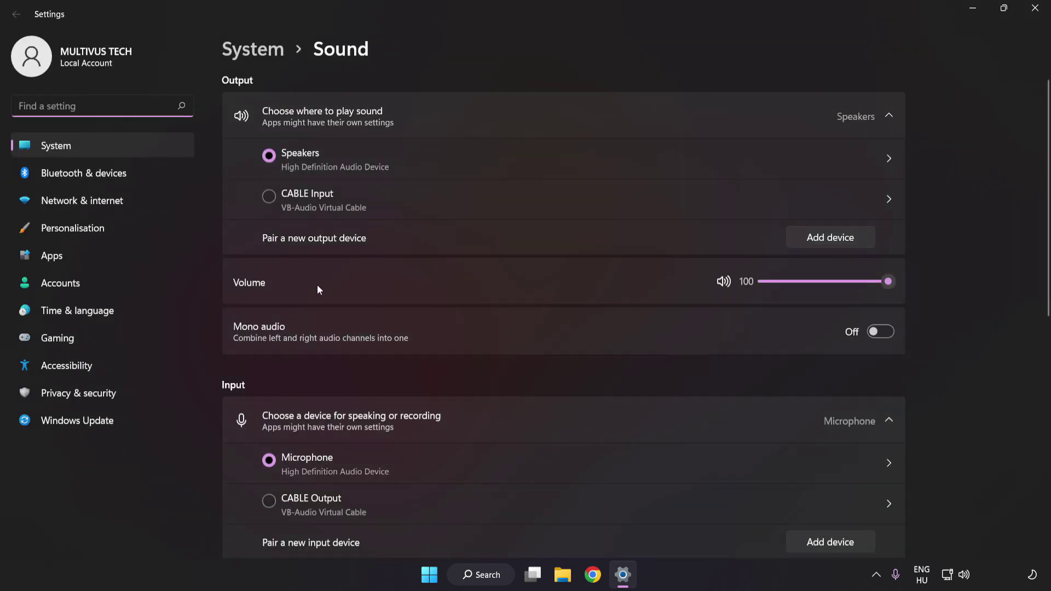
{"action": "left_click_drag", "start_coordinate": [876, 284], "coordinate": [987, 286]}
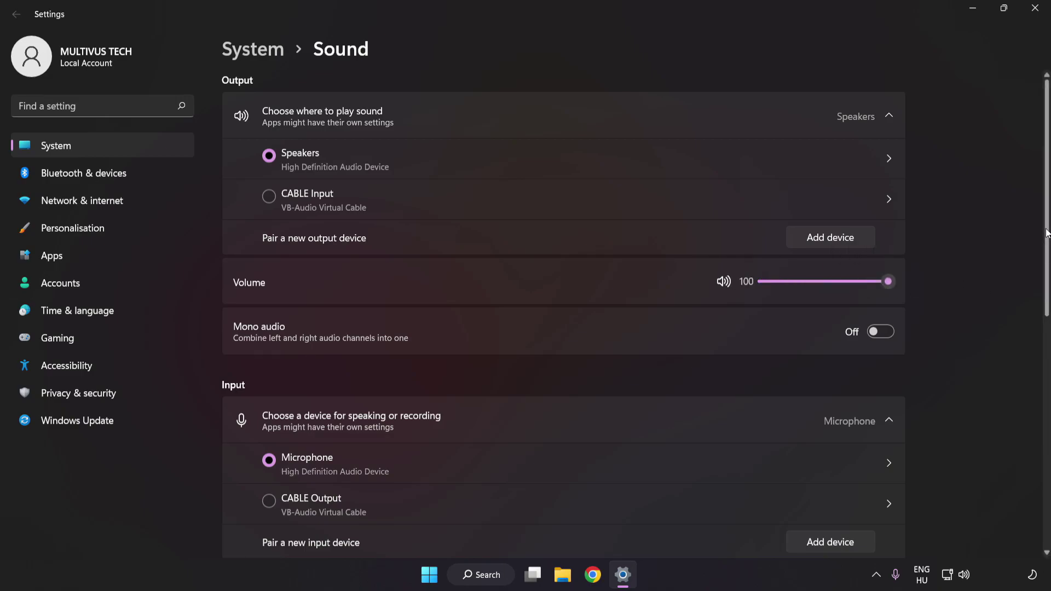
{"action": "scroll", "coordinate": [1033, 367], "scroll_direction": "down", "scroll_amount": 5}
{"action": "scroll", "coordinate": [1034, 372], "scroll_direction": "down", "scroll_amount": 3}
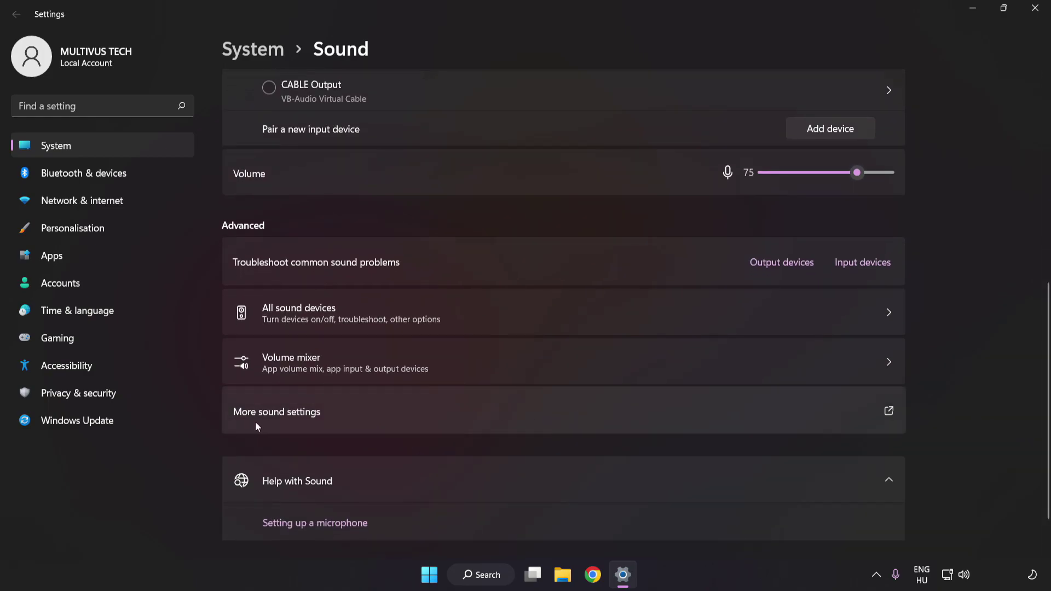
Step: In the classic Sound panel, disable the CABLE Input playback device and select Speakers
{"action": "left_click", "coordinate": [484, 415]}
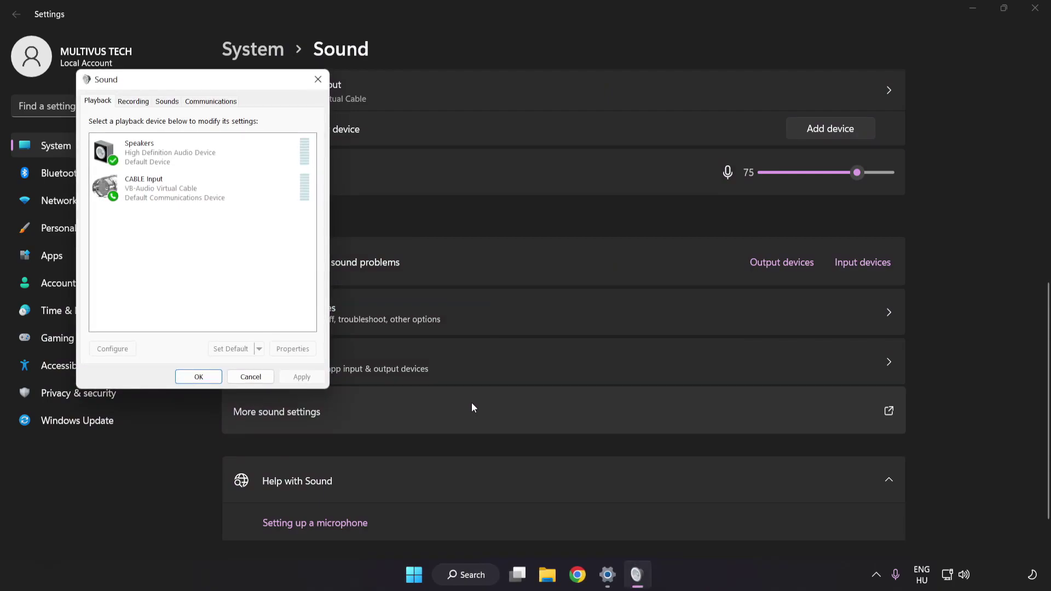
{"action": "left_click_drag", "start_coordinate": [207, 83], "coordinate": [524, 157]}
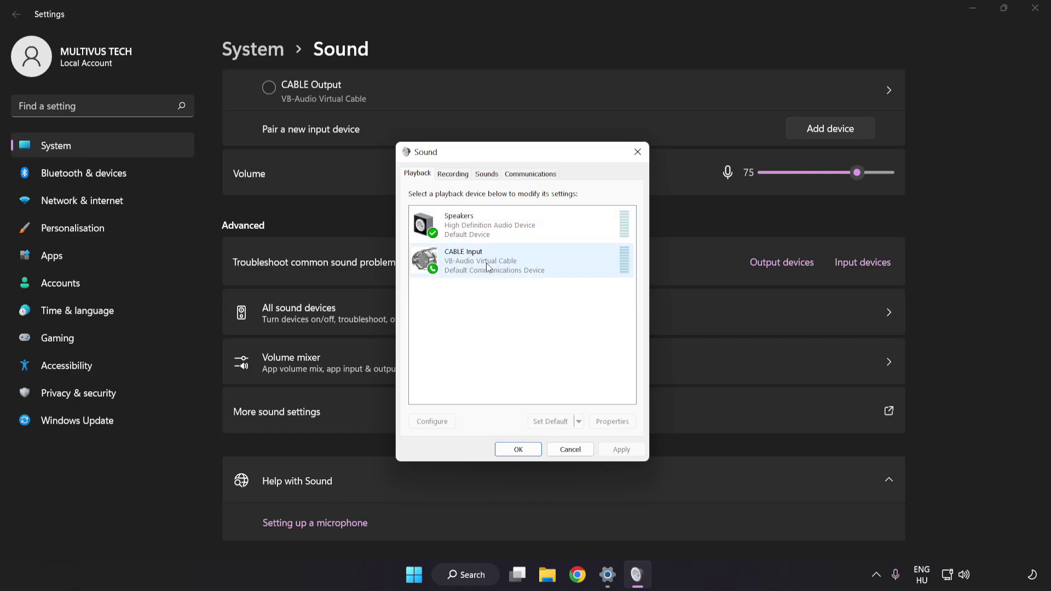
{"action": "right_click", "coordinate": [511, 263]}
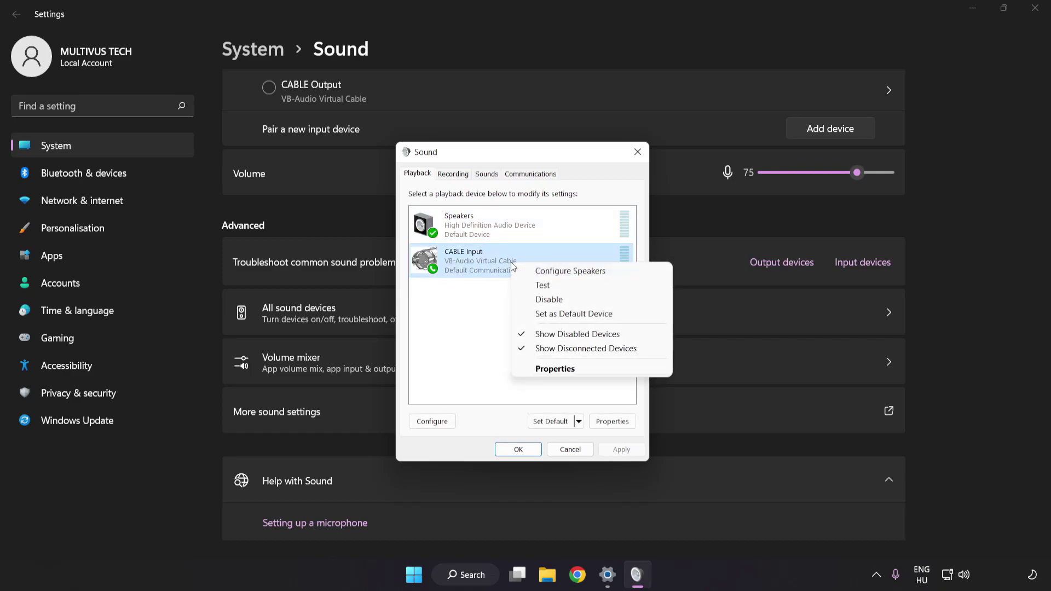
{"action": "left_click", "coordinate": [562, 300]}
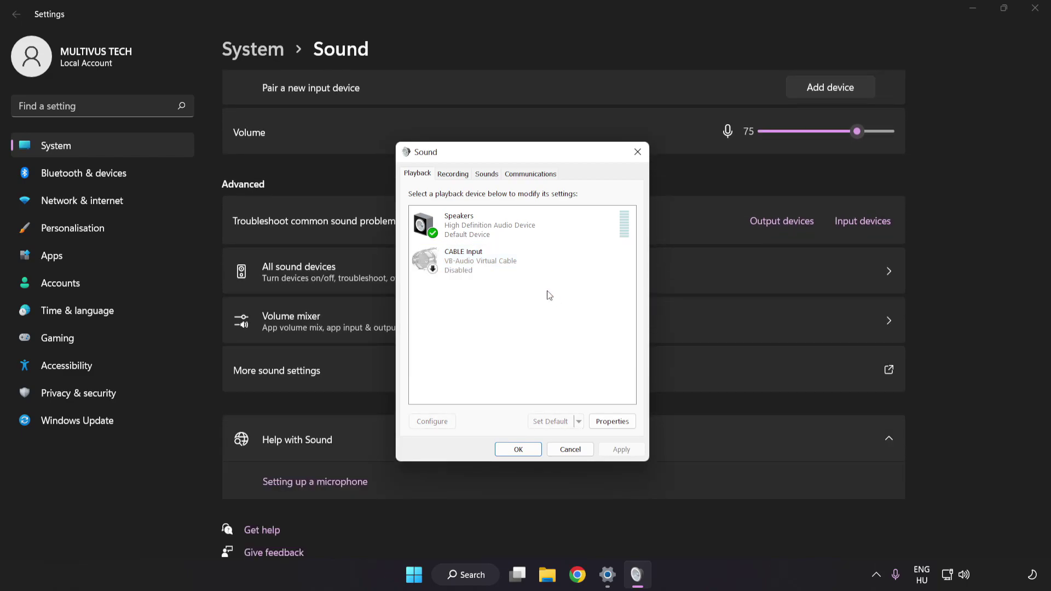
{"action": "left_click", "coordinate": [492, 231]}
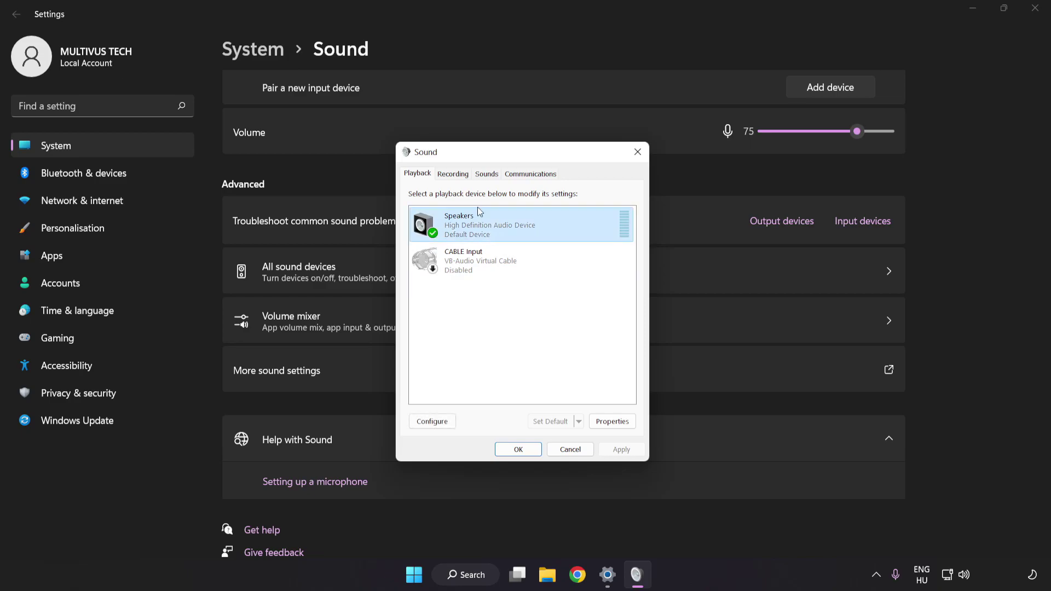
Step: Configure Speakers as 7.1 Surround, keeping all optional and full-range speakers enabled
{"action": "right_click", "coordinate": [549, 229]}
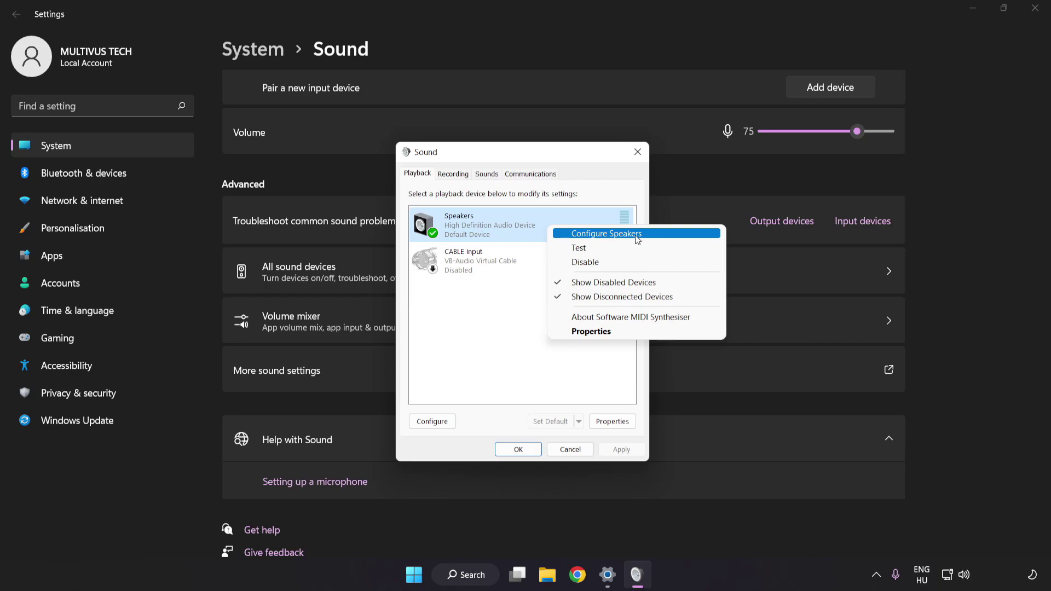
{"action": "left_click", "coordinate": [653, 234]}
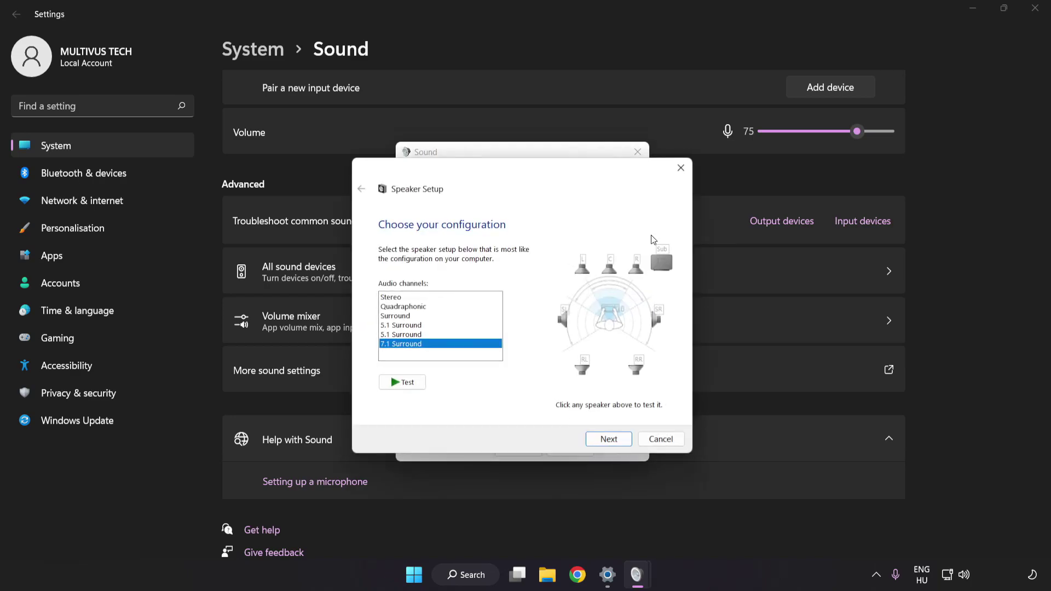
{"action": "left_click_drag", "start_coordinate": [406, 306], "coordinate": [408, 353]}
{"action": "left_click", "coordinate": [611, 443]}
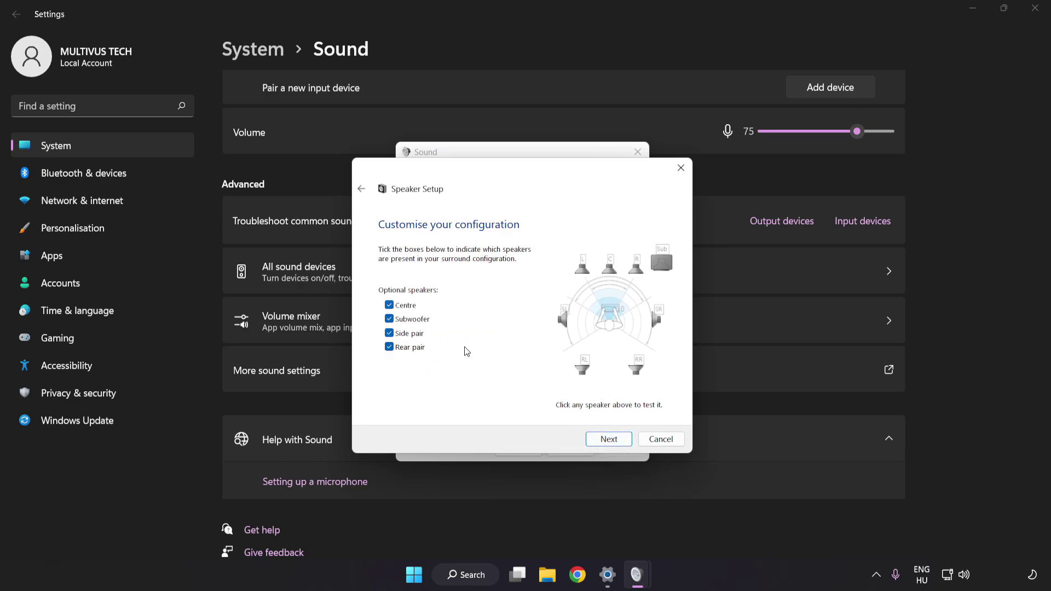
{"action": "left_click", "coordinate": [607, 440]}
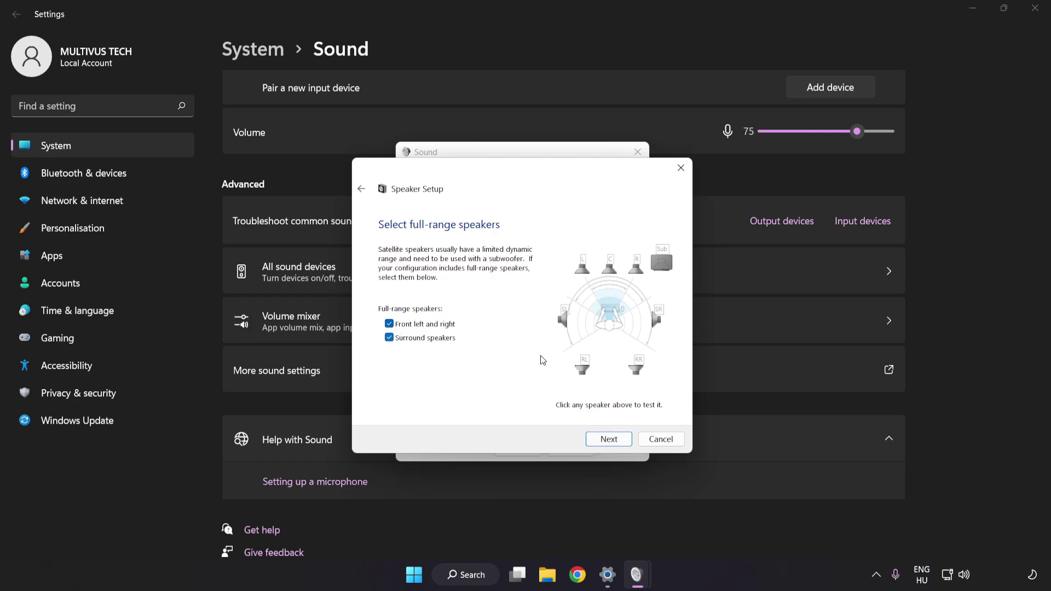
{"action": "left_click", "coordinate": [602, 441]}
{"action": "left_click", "coordinate": [602, 439]}
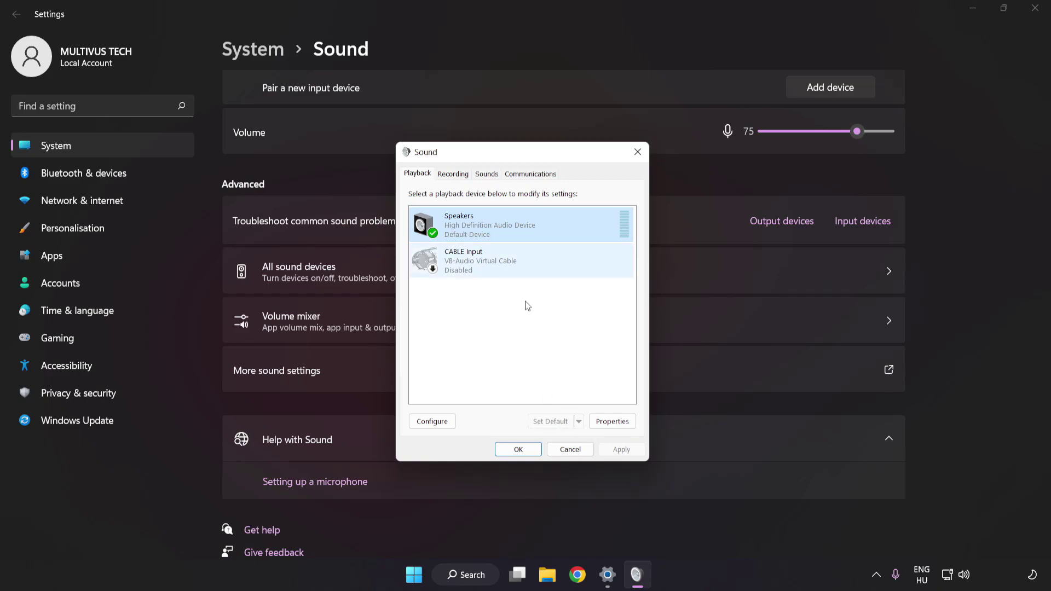
Step: In Speakers Properties, disable all audio enhancements and apply the change
{"action": "left_click", "coordinate": [617, 428]}
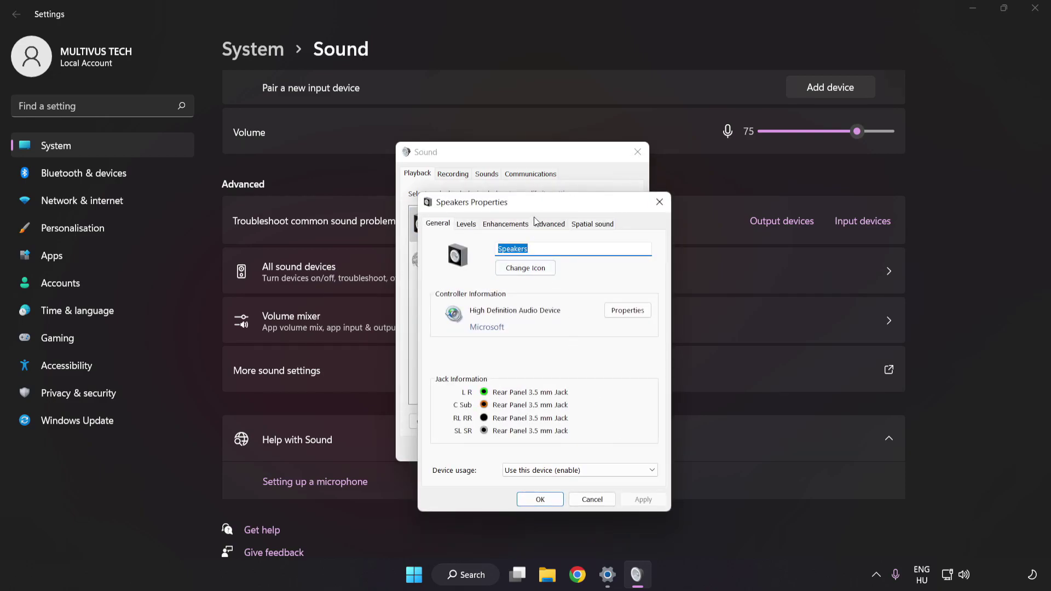
{"action": "left_click_drag", "start_coordinate": [524, 183], "coordinate": [516, 166]}
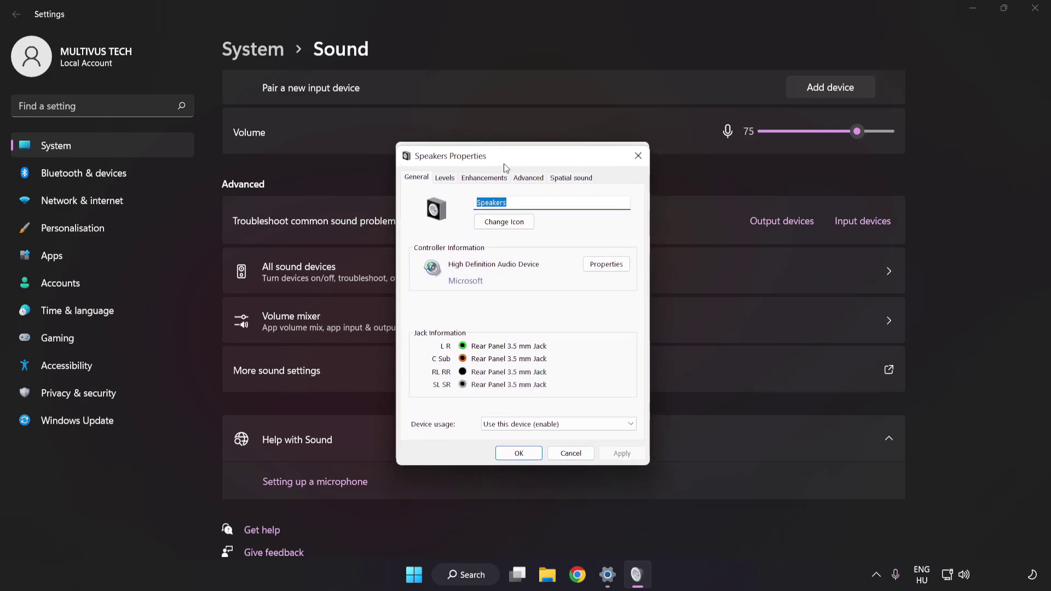
{"action": "left_click", "coordinate": [479, 180]}
{"action": "left_click", "coordinate": [418, 234]}
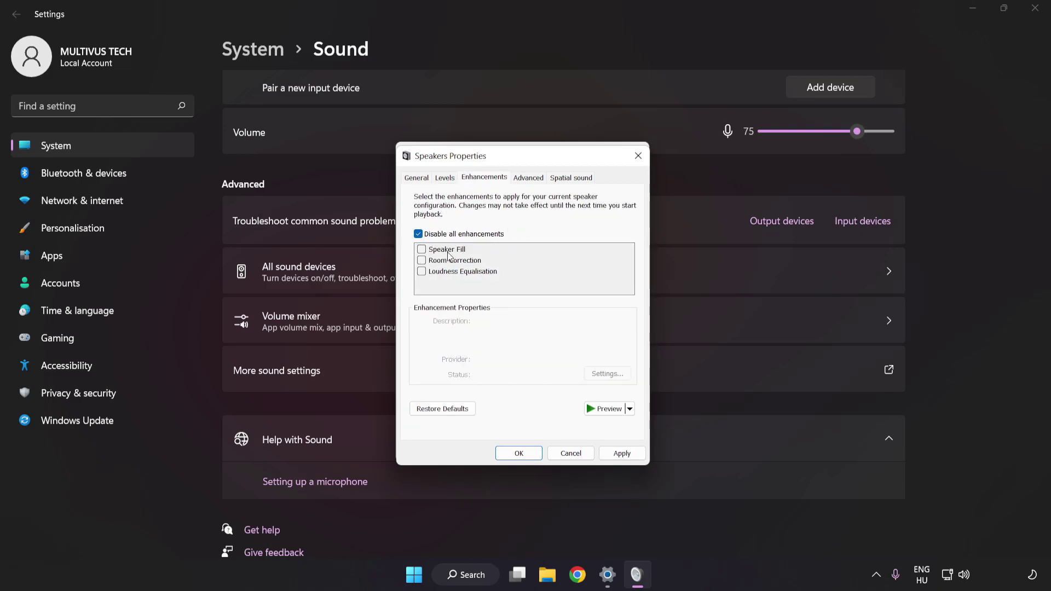
{"action": "left_click", "coordinate": [622, 453]}
Step: Keep the default format at 16 bit, 48000 Hz (DVD Quality) and close both sound dialogs
{"action": "left_click", "coordinate": [525, 180]}
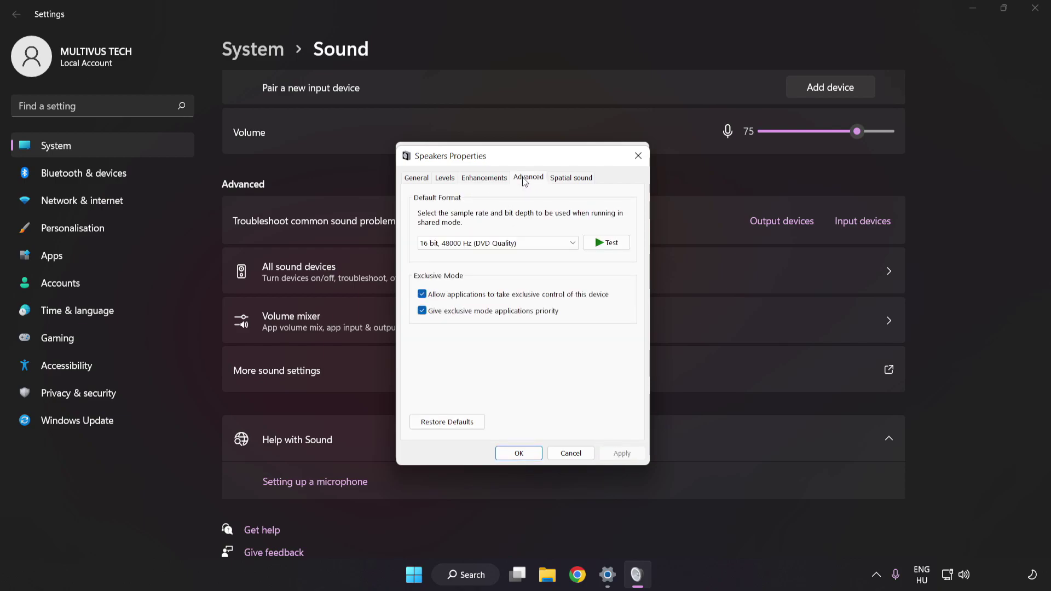
{"action": "left_click", "coordinate": [527, 245]}
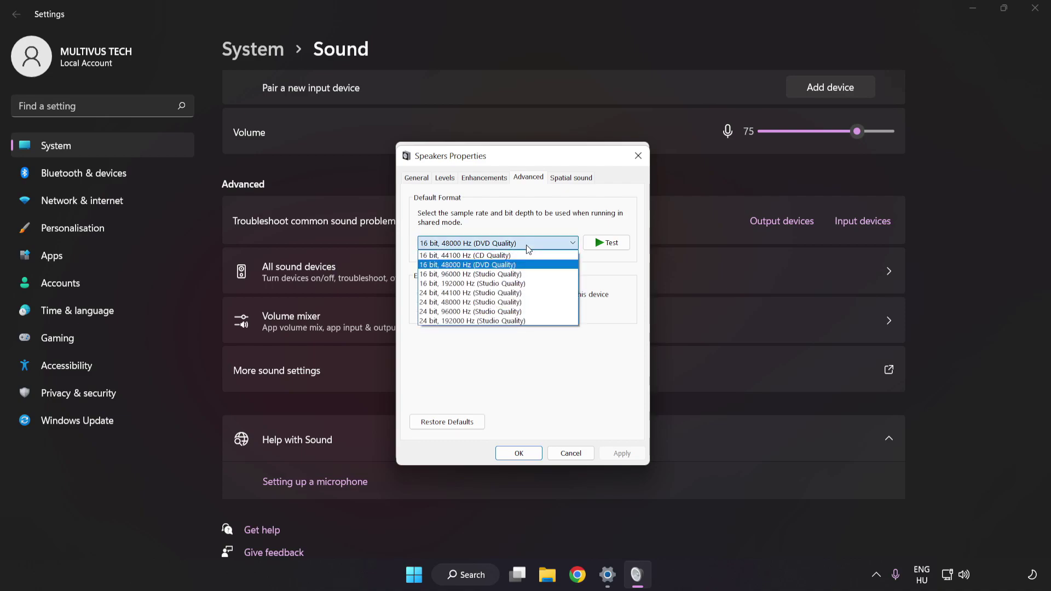
{"action": "left_click", "coordinate": [527, 264]}
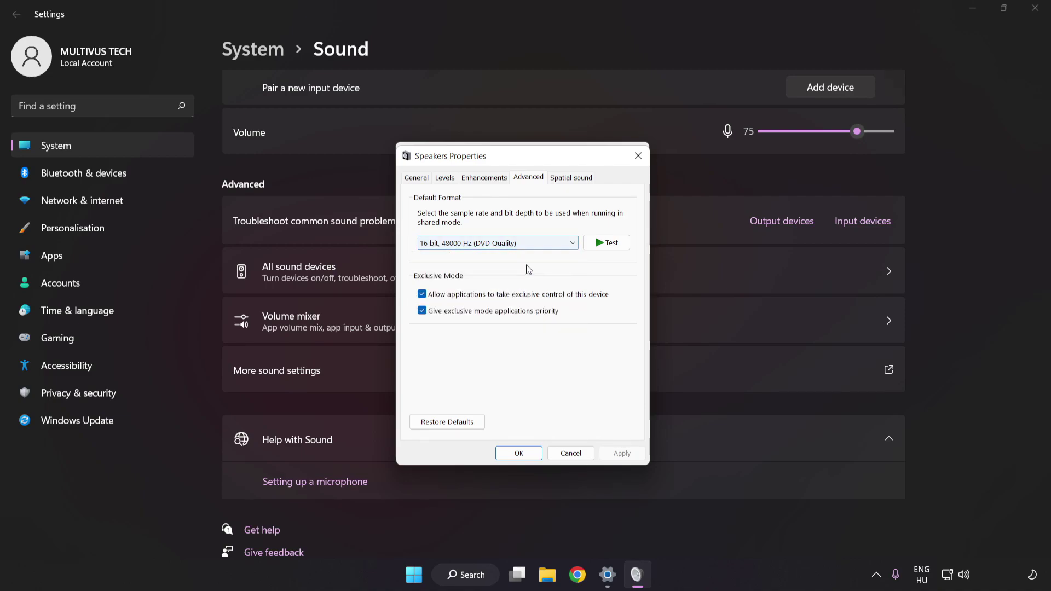
{"action": "left_click", "coordinate": [519, 454]}
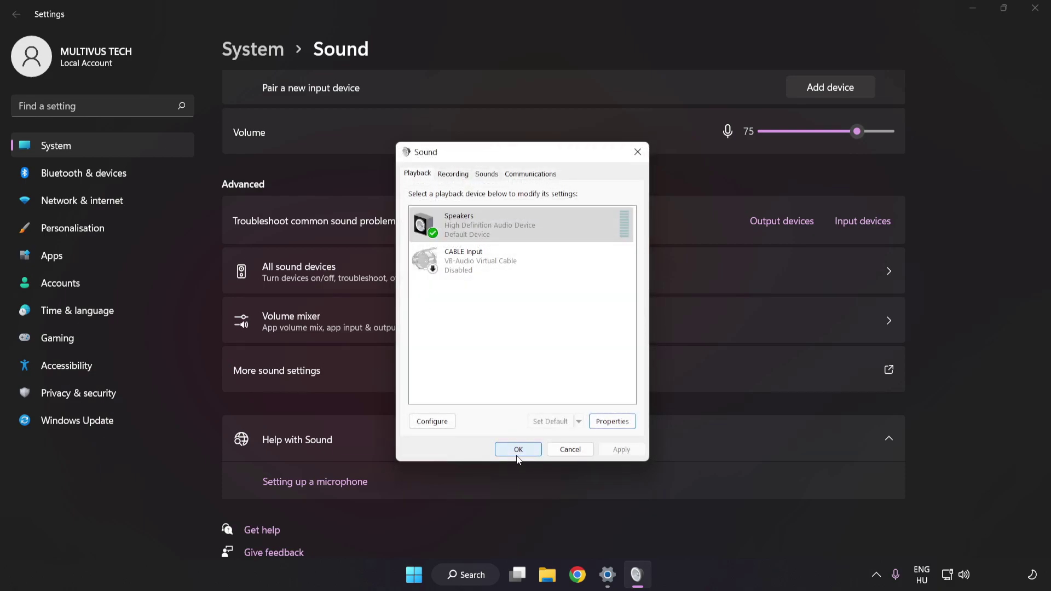
{"action": "left_click", "coordinate": [518, 451]}
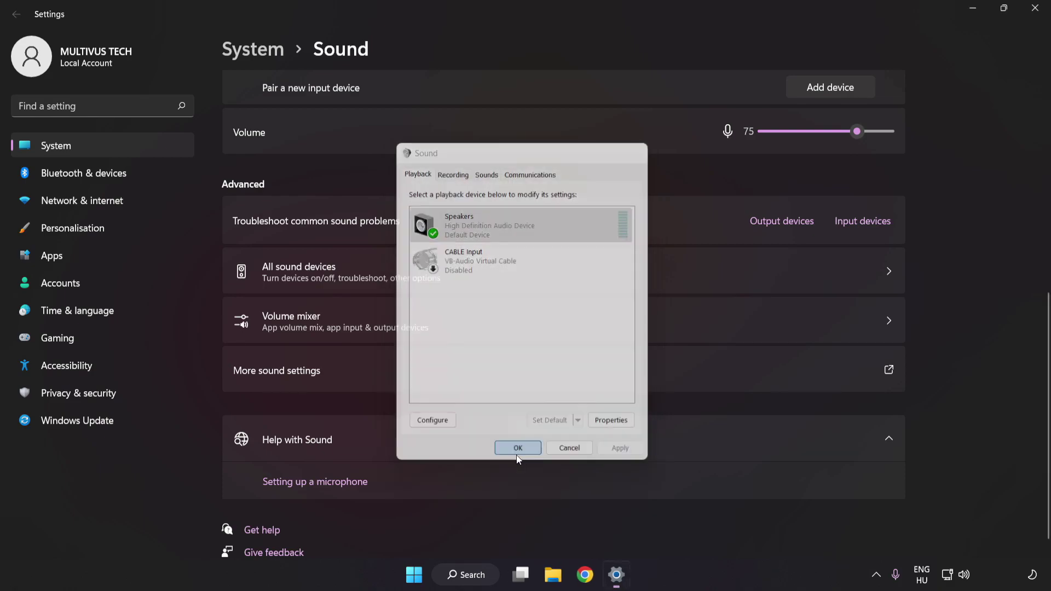
Step: Close Settings and search Windows for 'device manager'
{"action": "left_click", "coordinate": [1036, 9]}
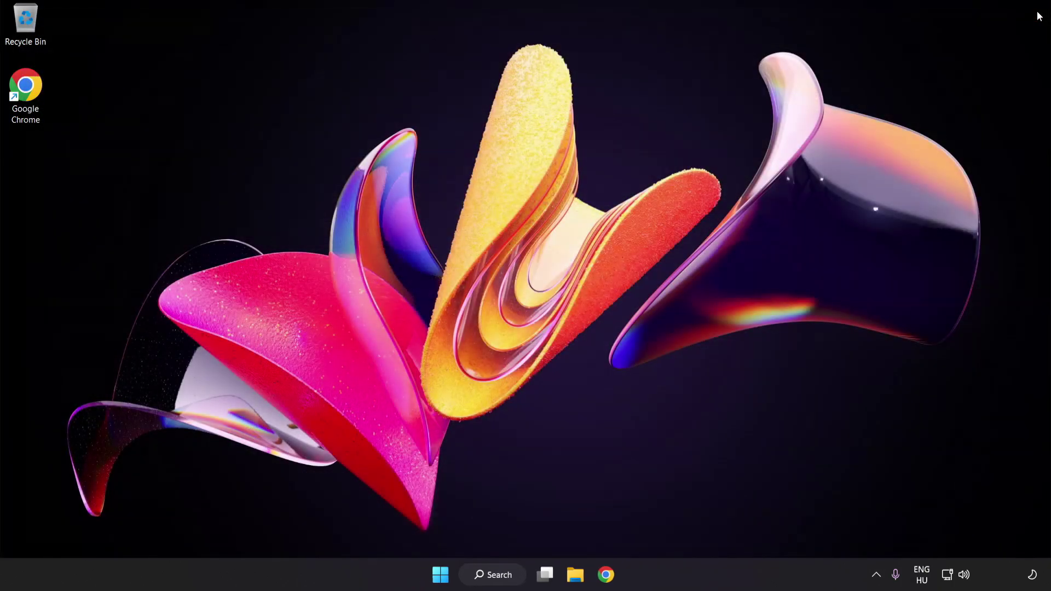
{"action": "left_click", "coordinate": [442, 576]}
{"action": "left_click", "coordinate": [695, 527]}
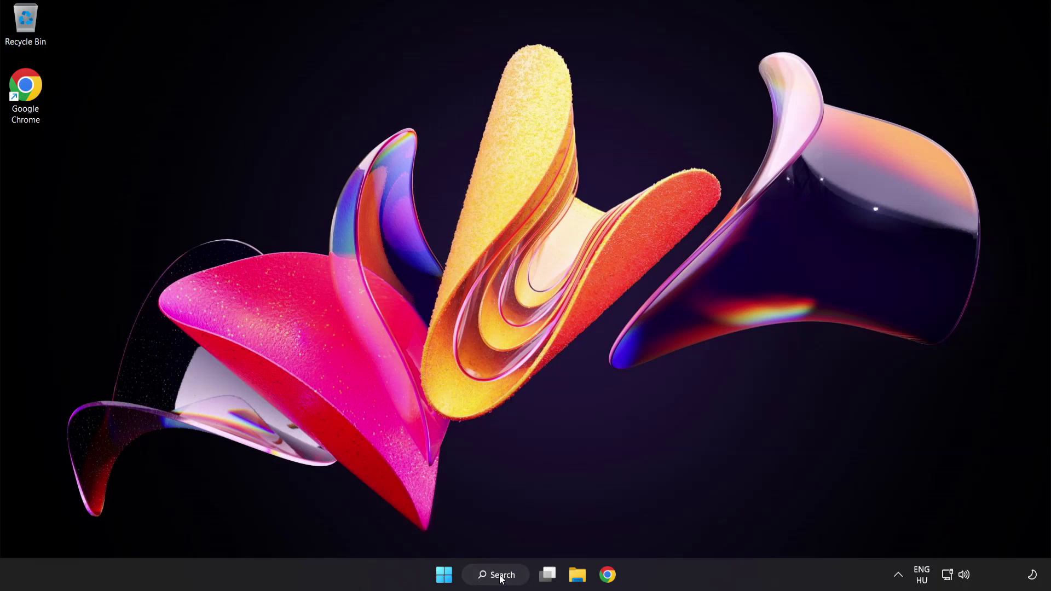
{"action": "left_click", "coordinate": [501, 580]}
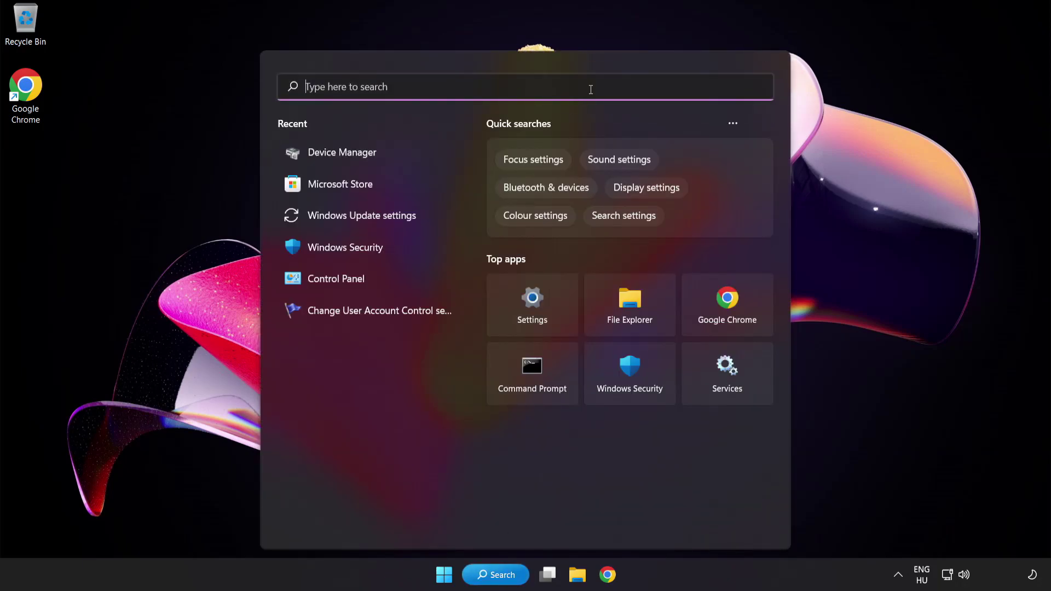
{"action": "type", "text": "device mana"}
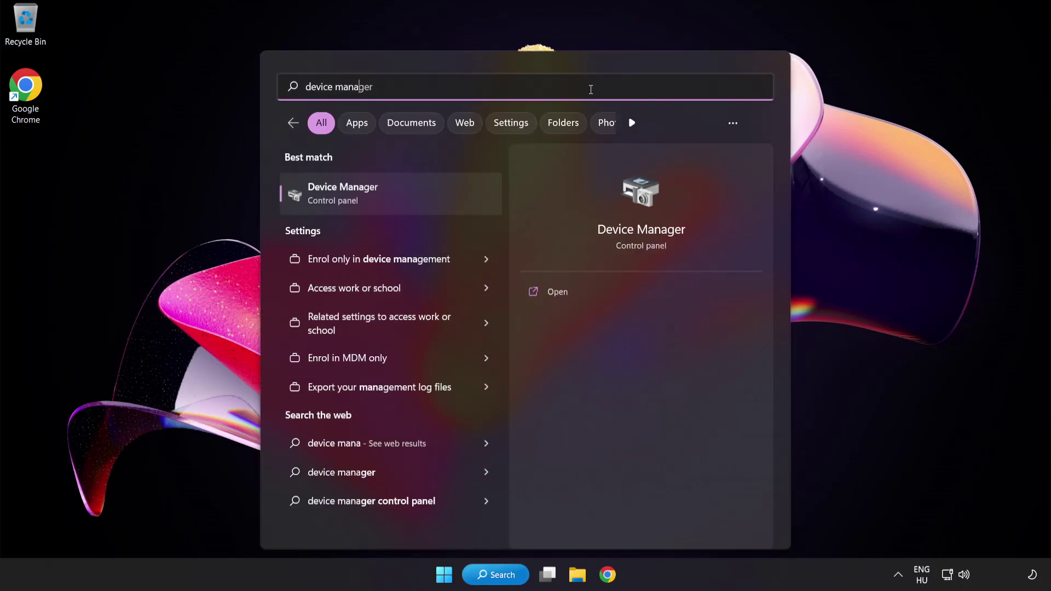
{"action": "type", "text": "ger"}
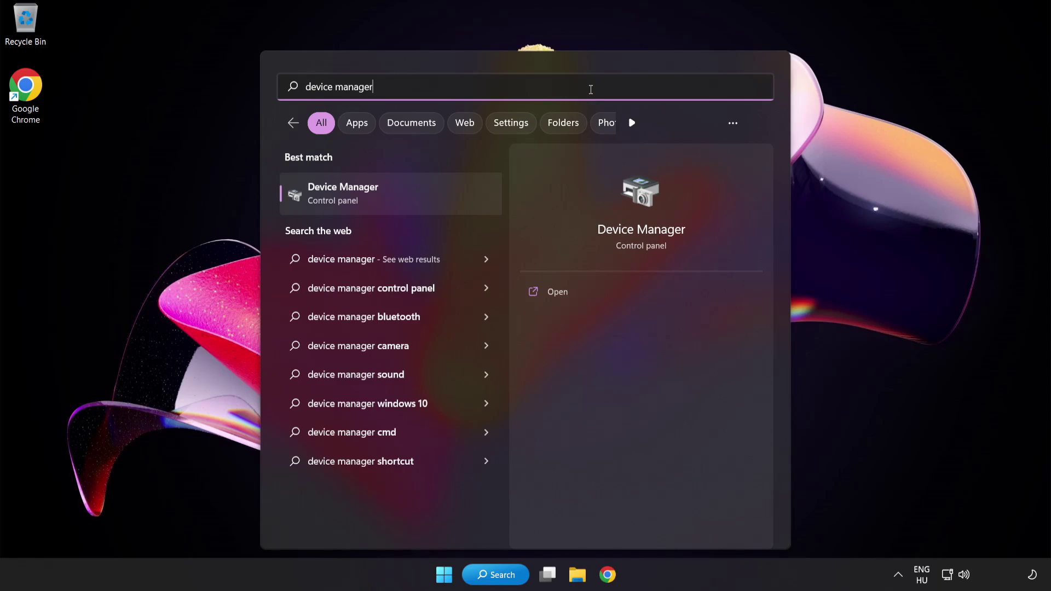
Step: Launch Device Manager, expand Sound, video and game controllers, and right-click High Definition Audio Device
{"action": "left_click", "coordinate": [407, 195]}
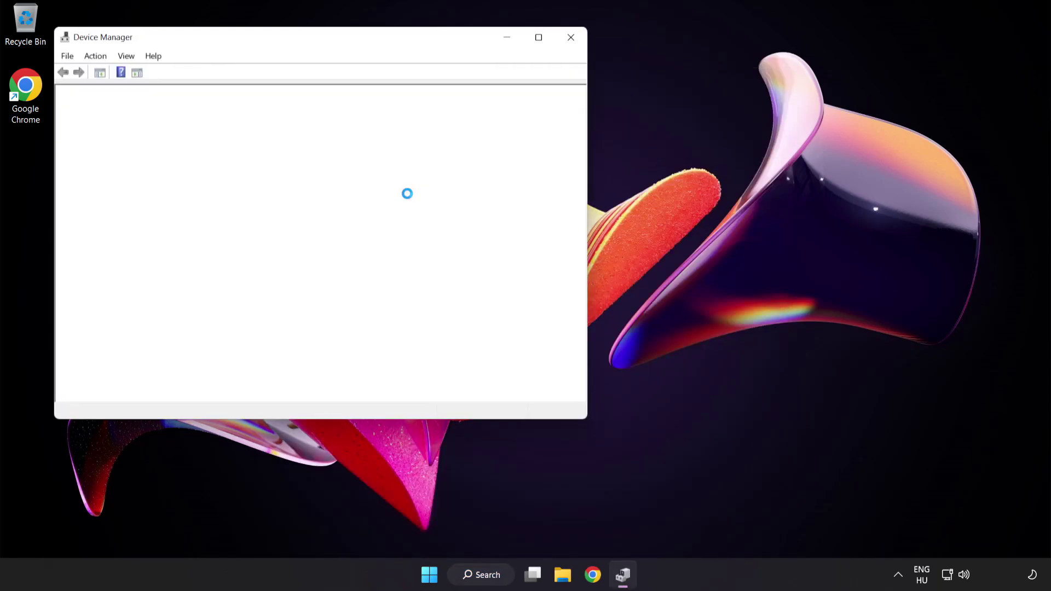
{"action": "left_click_drag", "start_coordinate": [308, 45], "coordinate": [503, 114]}
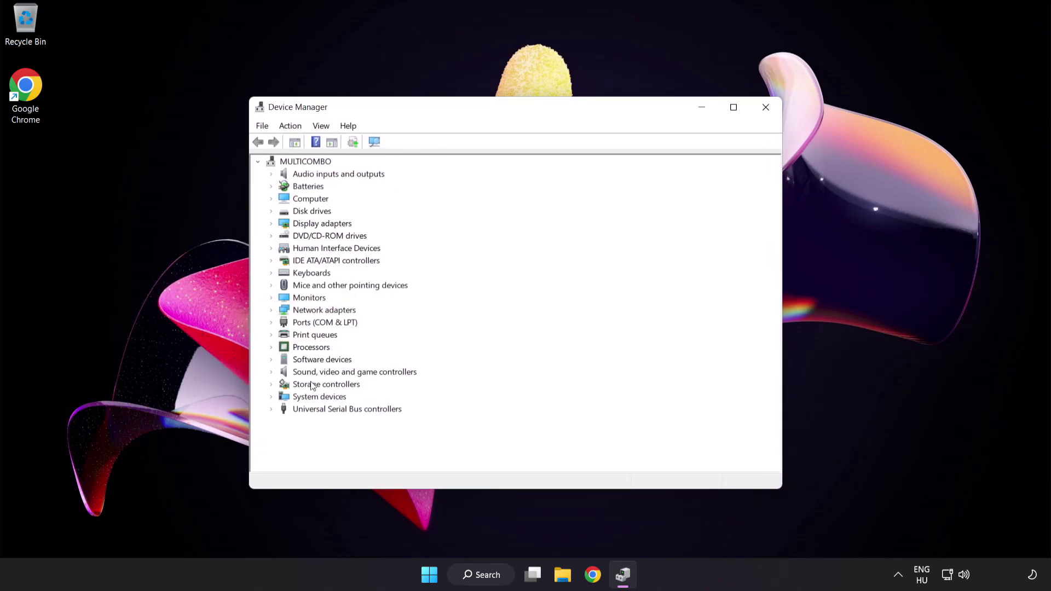
{"action": "left_click", "coordinate": [286, 373]}
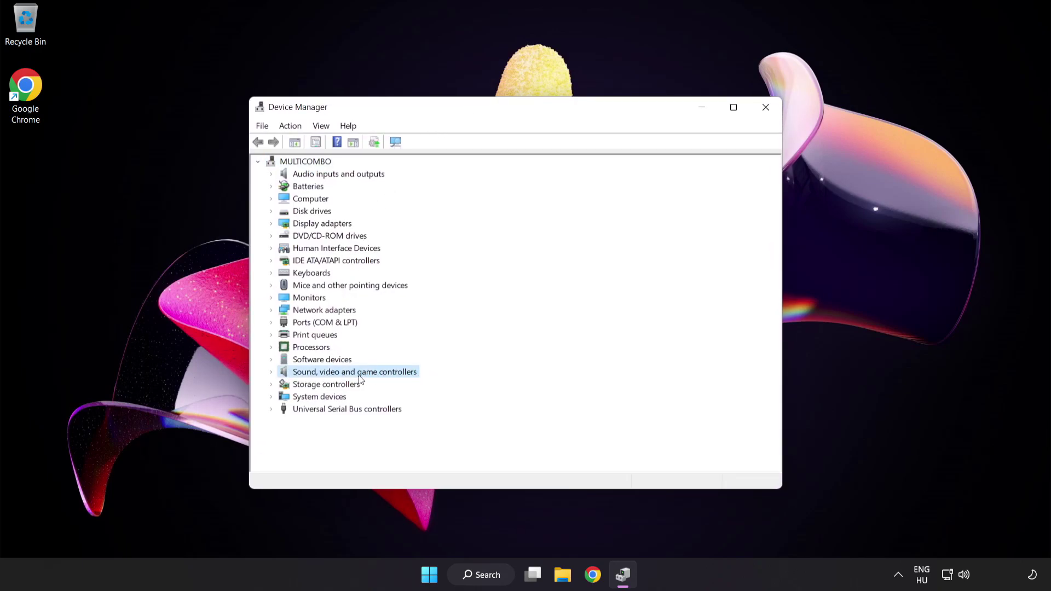
{"action": "left_click", "coordinate": [271, 372]}
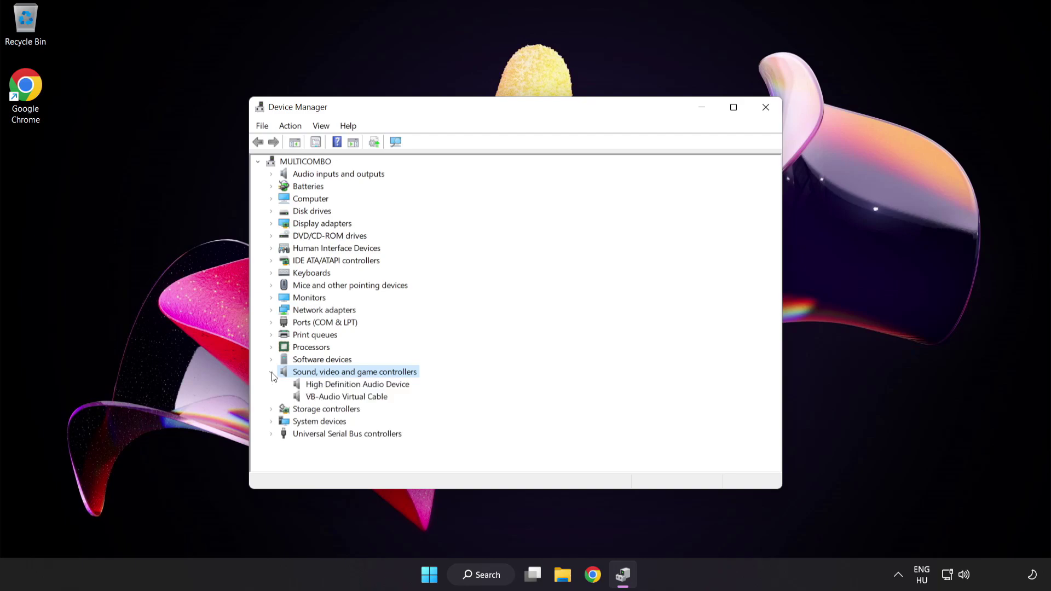
{"action": "left_click", "coordinate": [317, 385]}
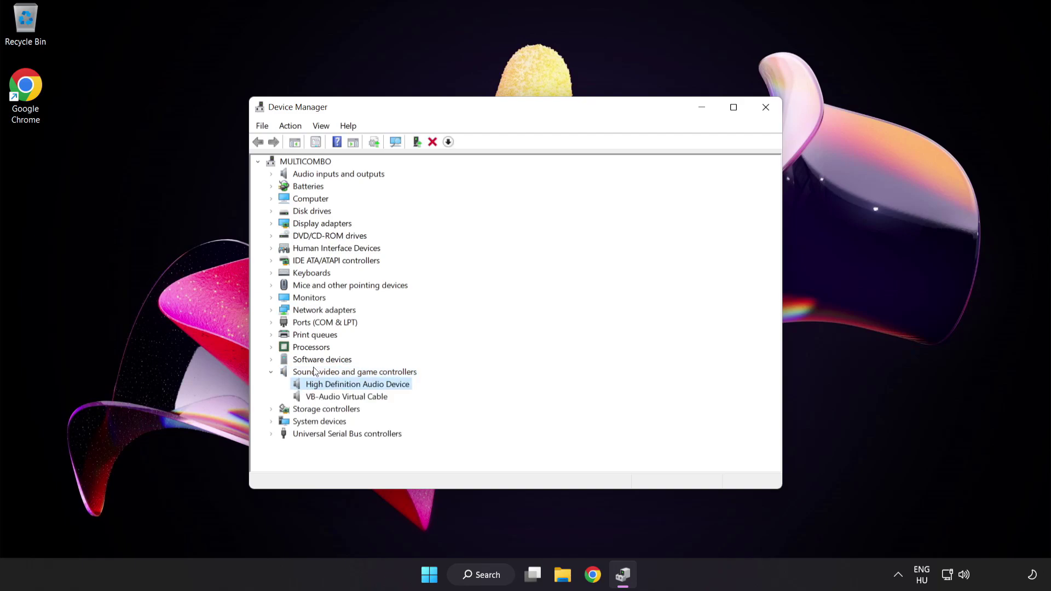
{"action": "right_click", "coordinate": [365, 385]}
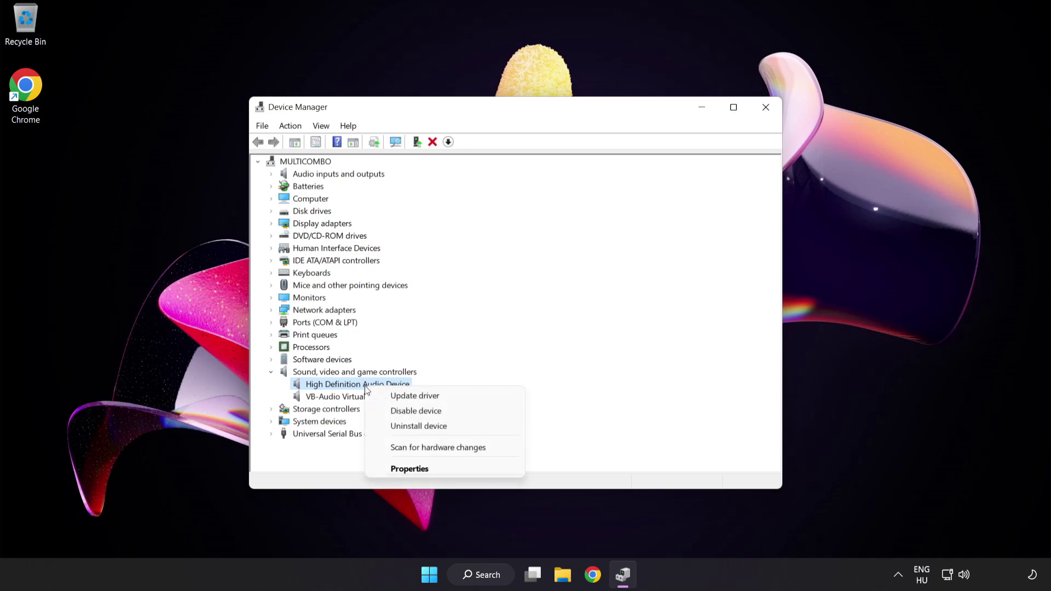
Step: Reinstall the High Definition Audio Device driver, picking it from the drivers already on this computer
{"action": "left_click", "coordinate": [449, 403]}
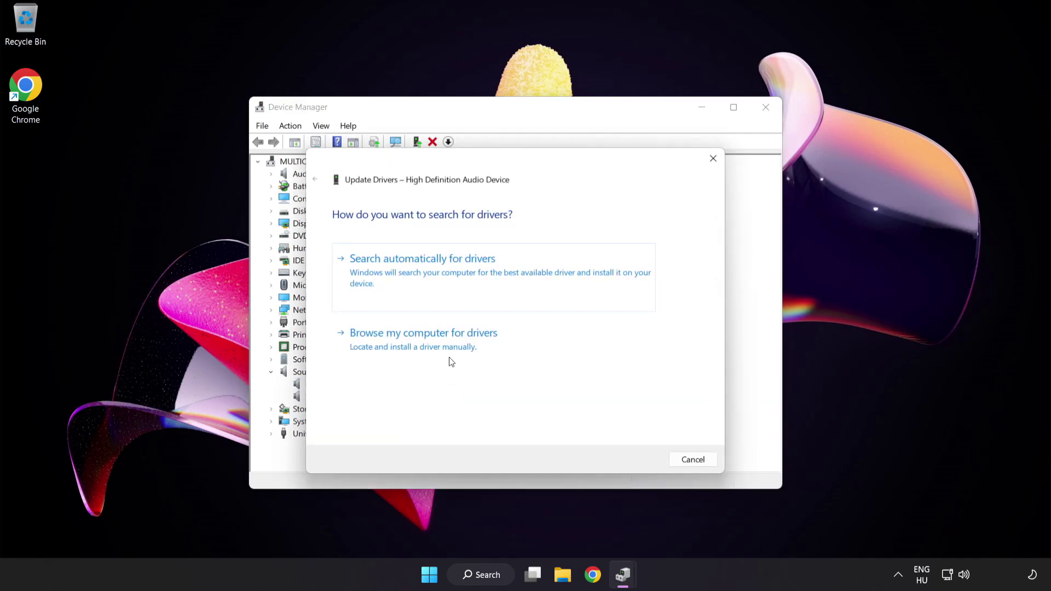
{"action": "left_click_drag", "start_coordinate": [475, 164], "coordinate": [498, 146]}
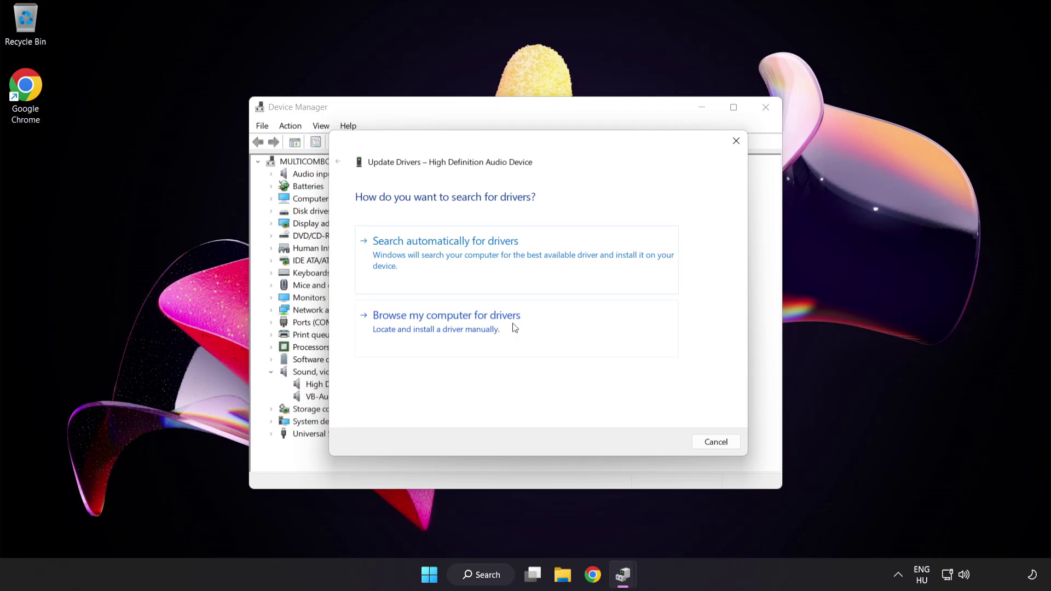
{"action": "left_click", "coordinate": [474, 332]}
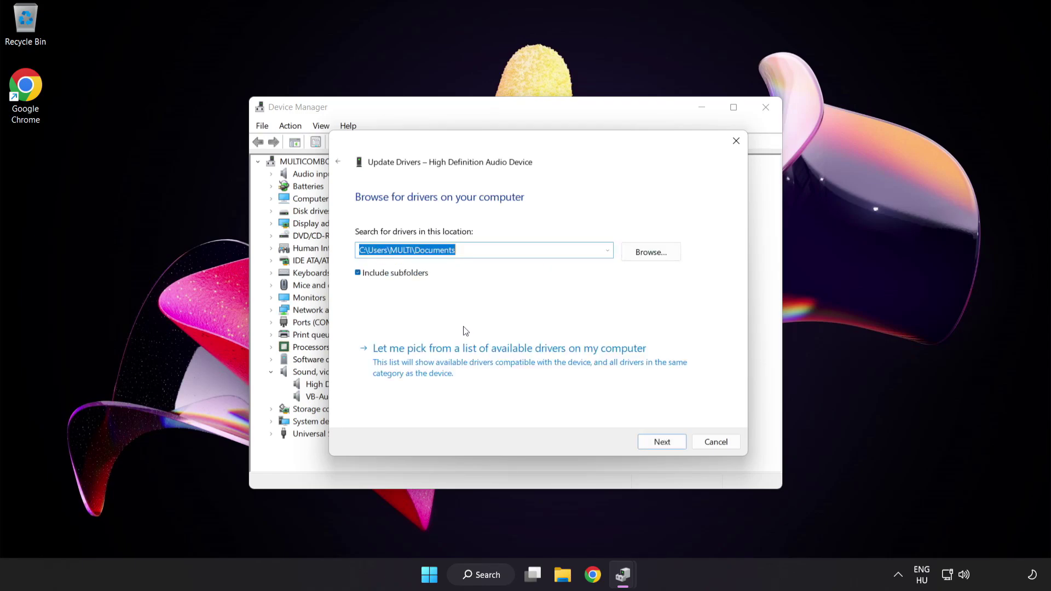
{"action": "left_click", "coordinate": [461, 366]}
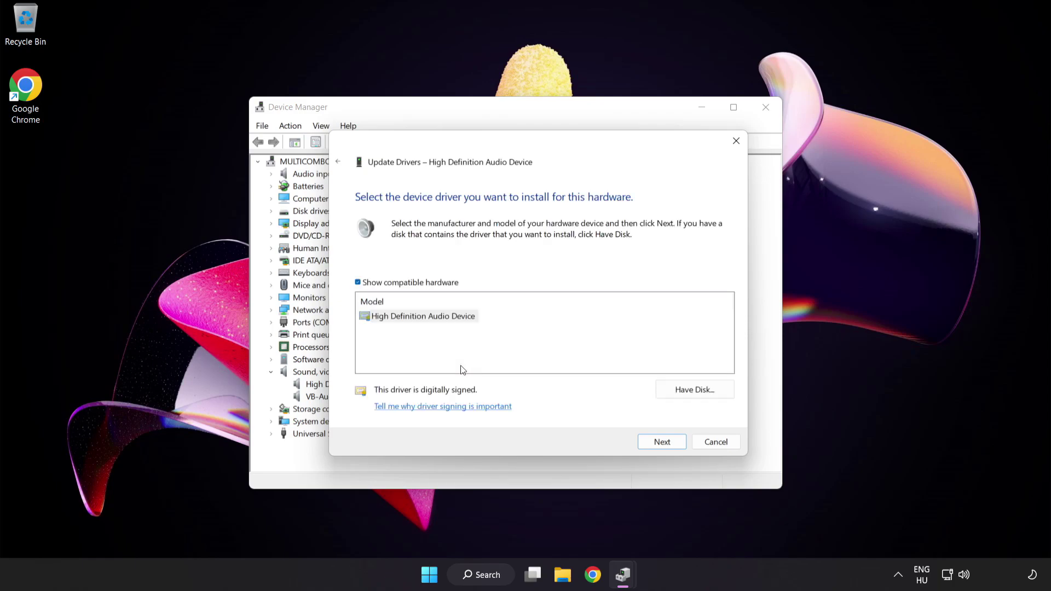
{"action": "left_click", "coordinate": [383, 319]}
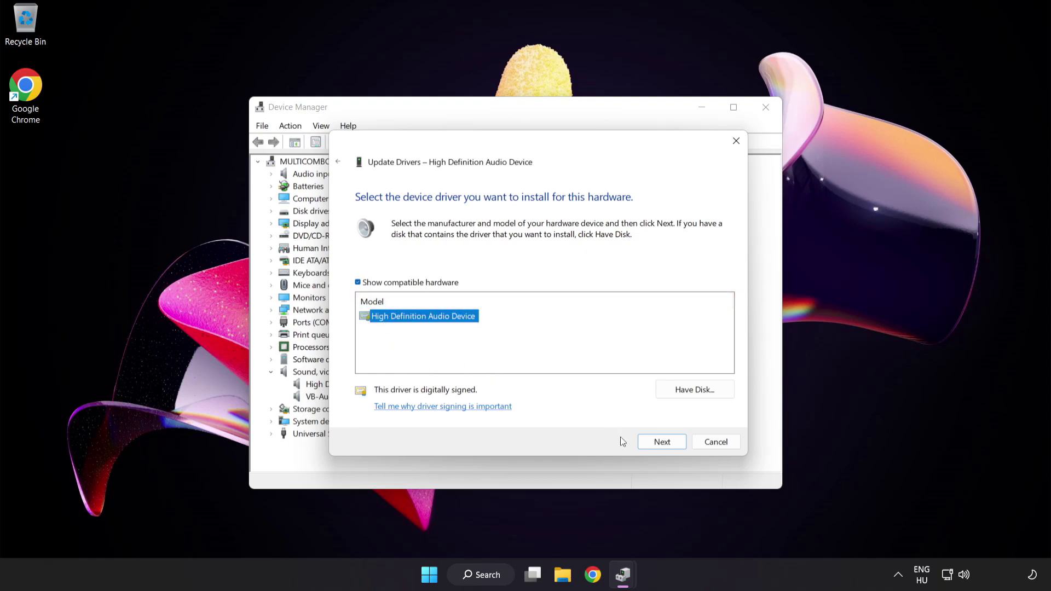
{"action": "left_click", "coordinate": [669, 444]}
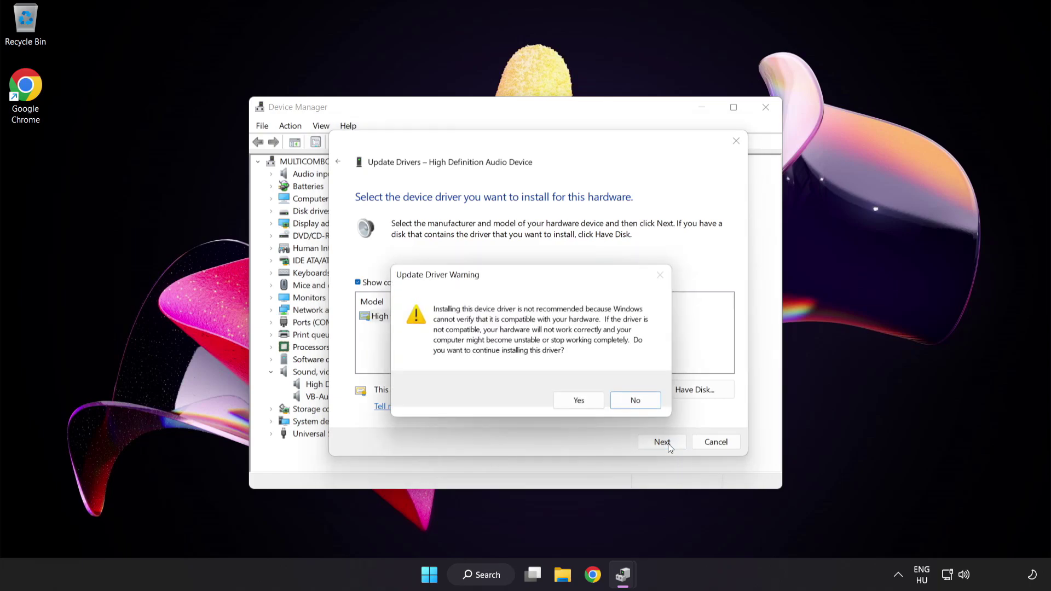
{"action": "left_click", "coordinate": [579, 402]}
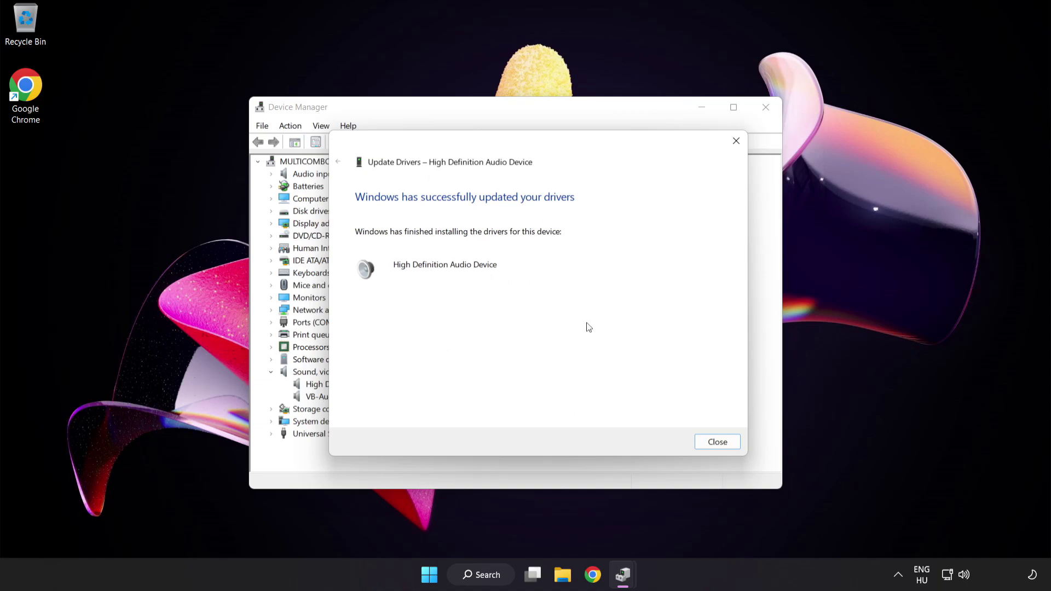
{"action": "left_click", "coordinate": [717, 442]}
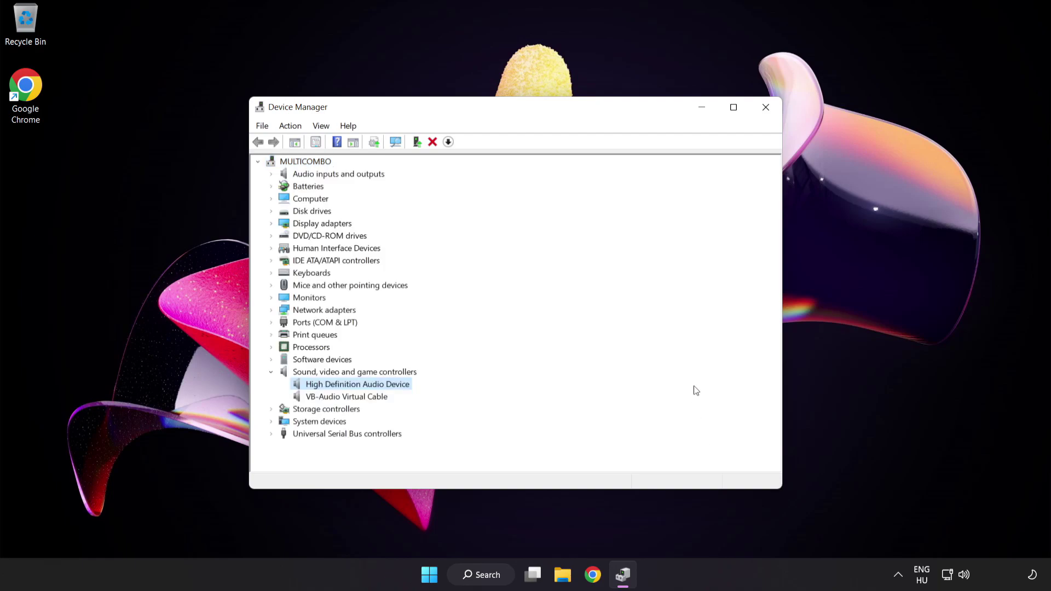
Step: Close Device Manager and bring up the Start power options without restarting
{"action": "left_click", "coordinate": [766, 108]}
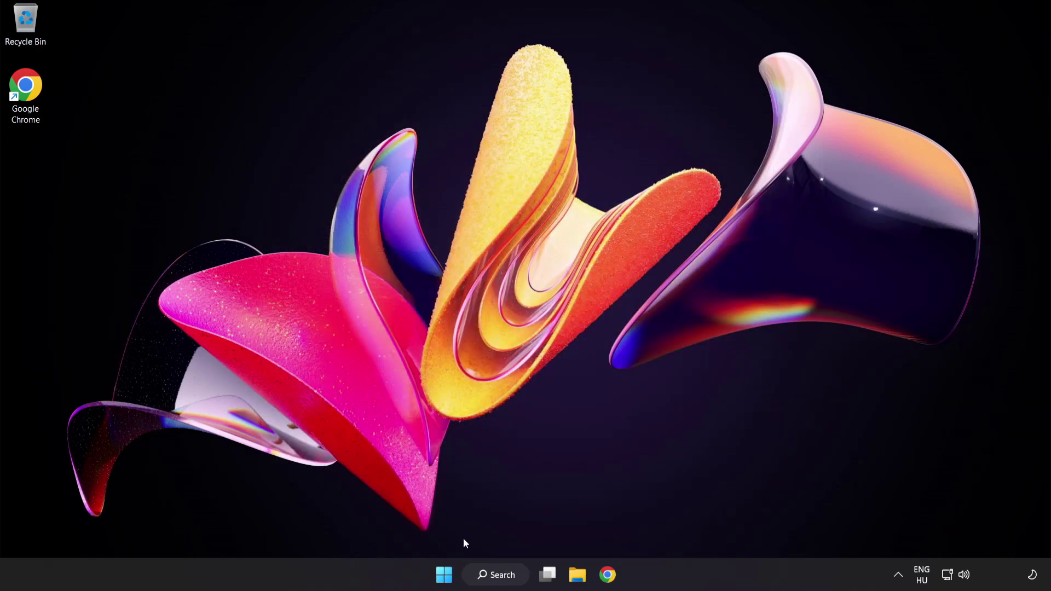
{"action": "left_click", "coordinate": [447, 575]}
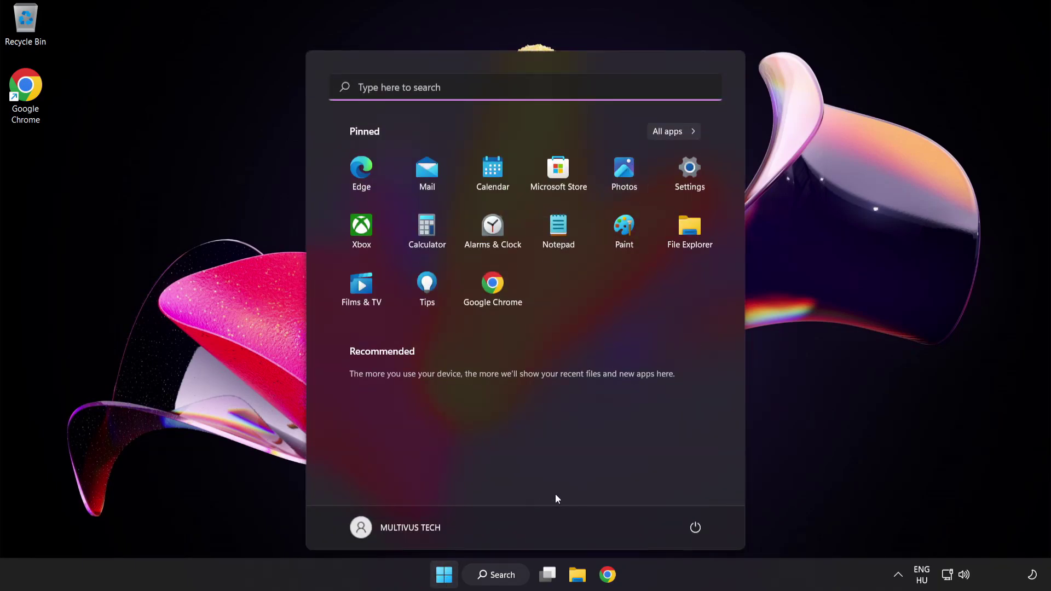
{"action": "left_click", "coordinate": [695, 528]}
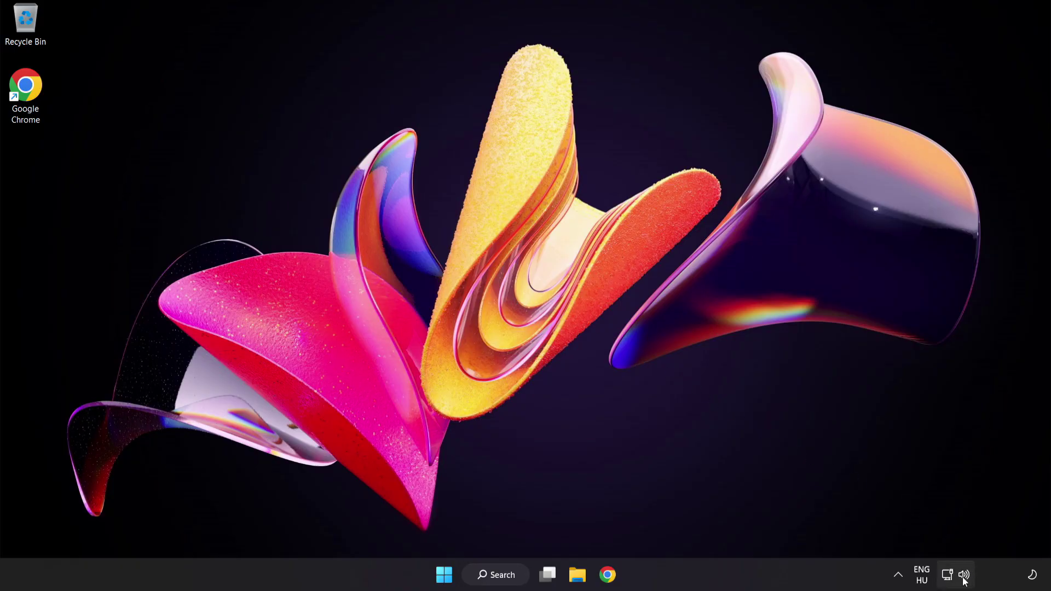
Step: Launch the Playing Audio troubleshooter from the taskbar volume icon's Troubleshoot sound problems option
{"action": "right_click", "coordinate": [966, 581]}
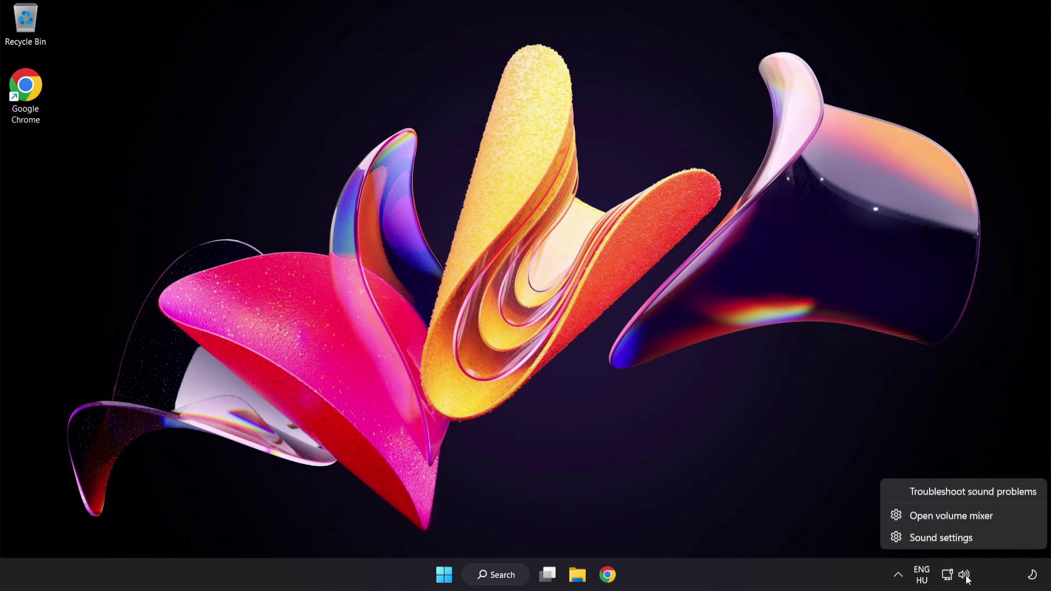
{"action": "left_click", "coordinate": [979, 494]}
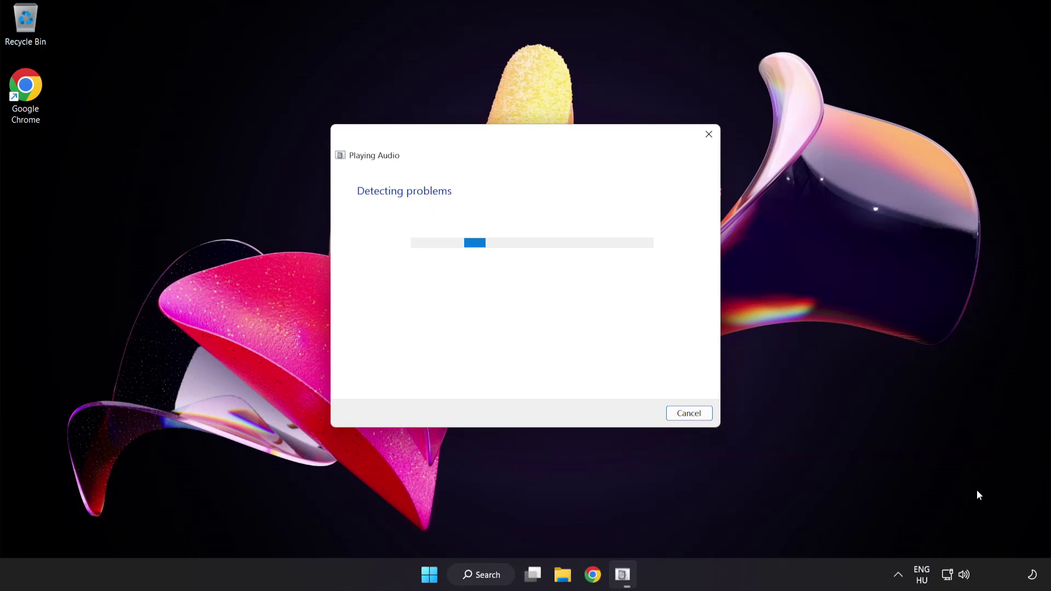